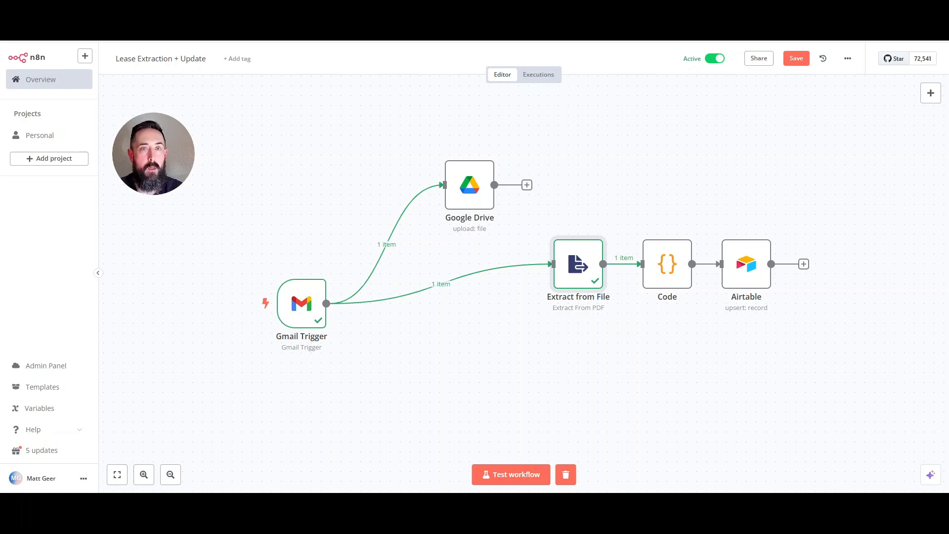
Step: Check the leases - automations folder in Google Drive, and in Gmail send the drafted "lease" email with lease.pdf attached
{"action": "left_click", "coordinate": [385, 20]}
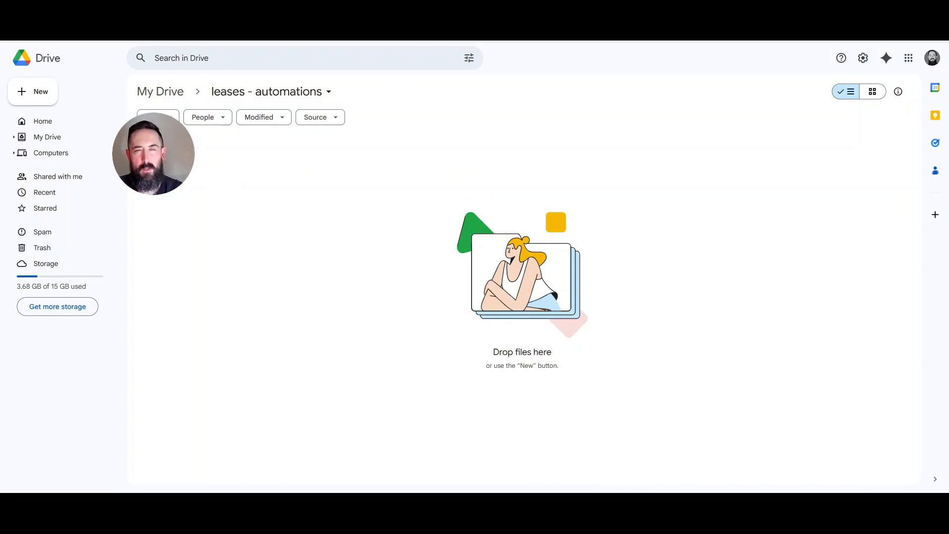
{"action": "left_click", "coordinate": [475, 20]}
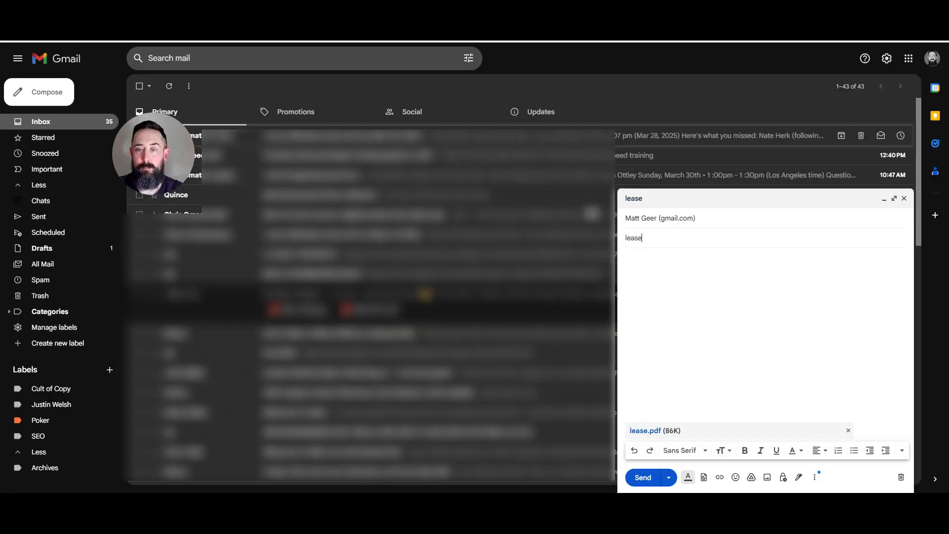
{"action": "left_click", "coordinate": [636, 478]}
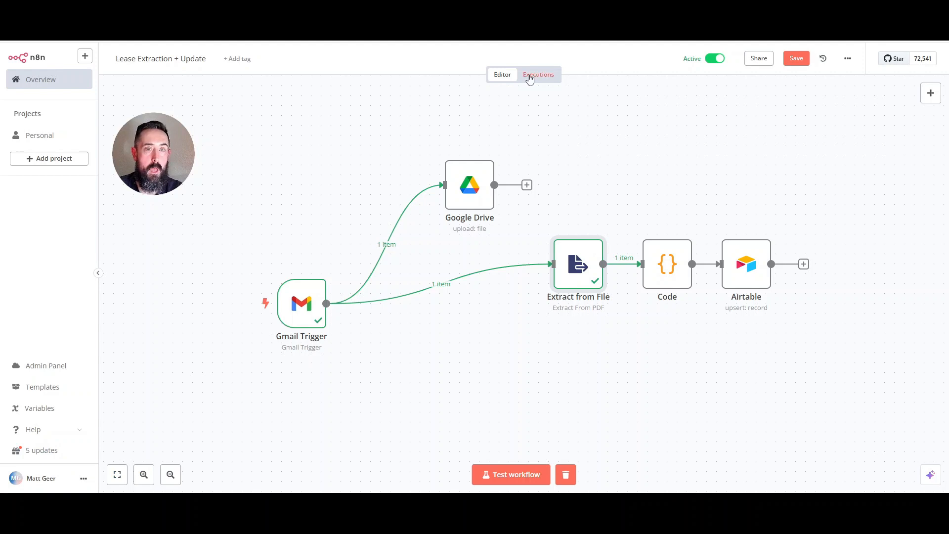
Step: Review the execution history of the Lease Extraction + Update workflow in n8n and return to the editor
{"action": "left_click", "coordinate": [529, 77]}
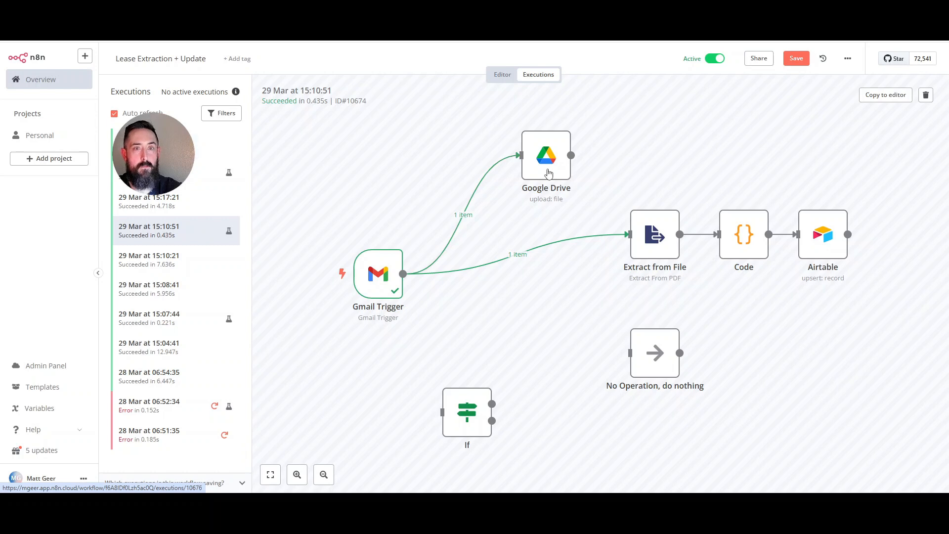
{"action": "left_click", "coordinate": [502, 74]}
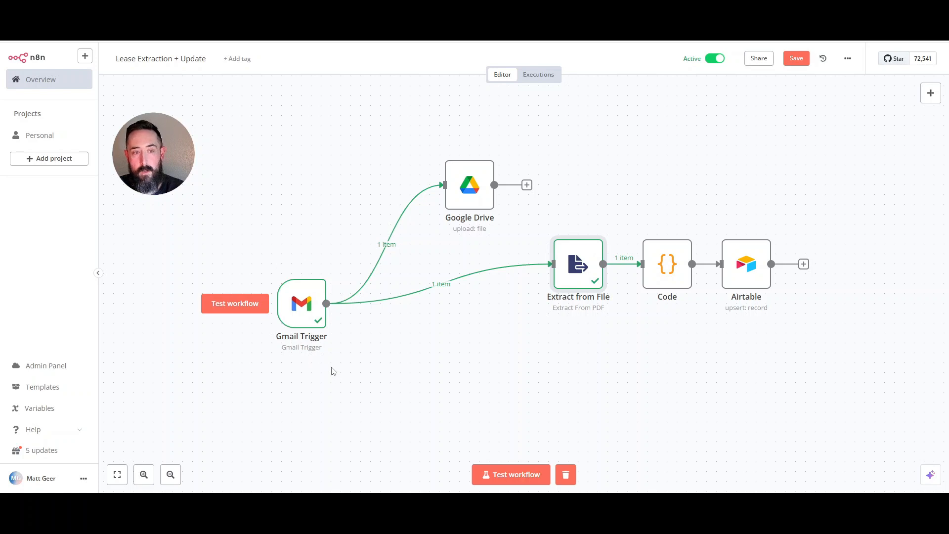
Step: Inspect the Gmail Trigger node and read through the lease.pdf attachment in its binary output, then return to the canvas
{"action": "left_click", "coordinate": [320, 267]}
{"action": "left_click", "coordinate": [338, 283]}
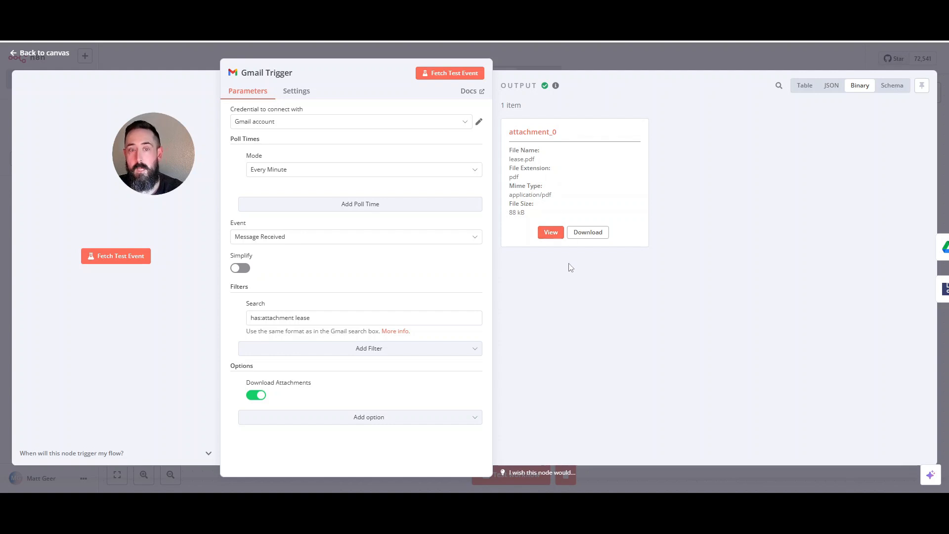
{"action": "left_click", "coordinate": [551, 233]}
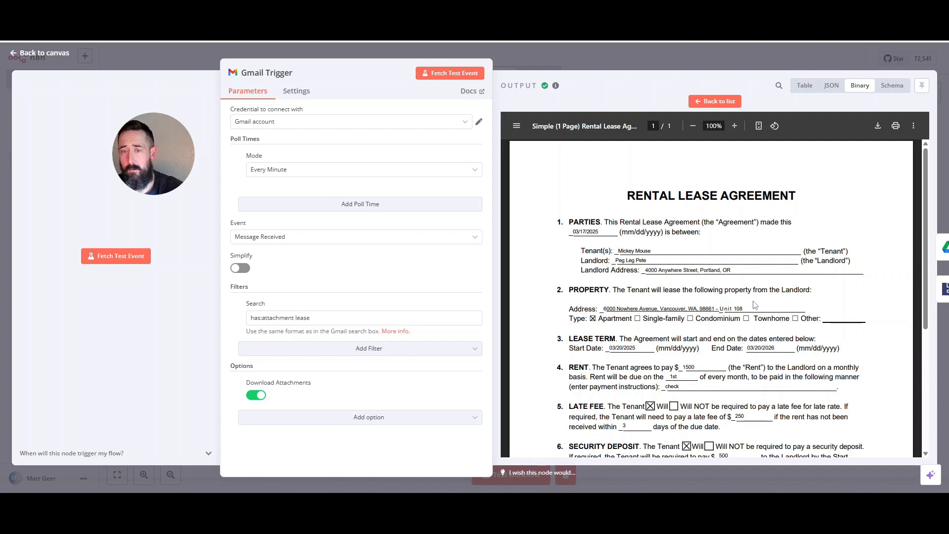
{"action": "scroll", "coordinate": [613, 234], "scroll_direction": "down", "scroll_amount": 1}
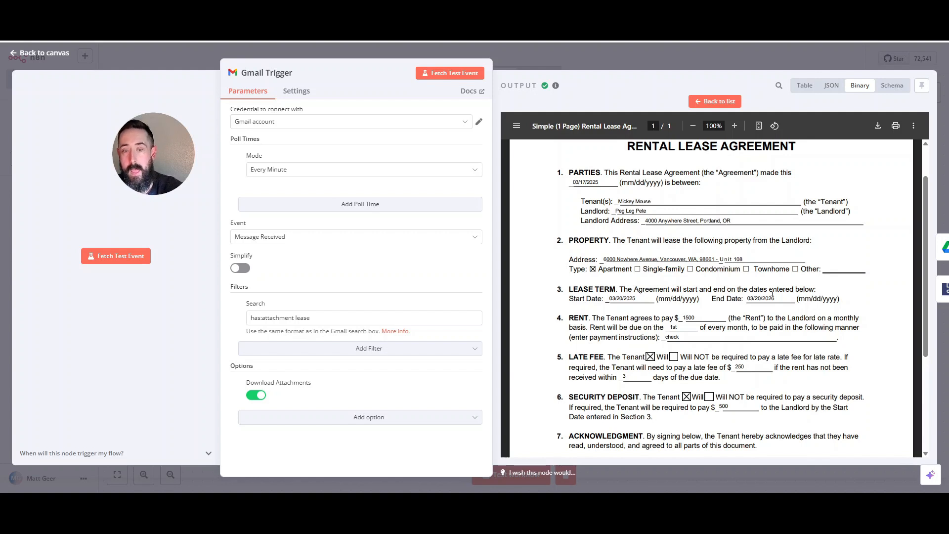
{"action": "scroll", "coordinate": [806, 298], "scroll_direction": "down", "scroll_amount": 4}
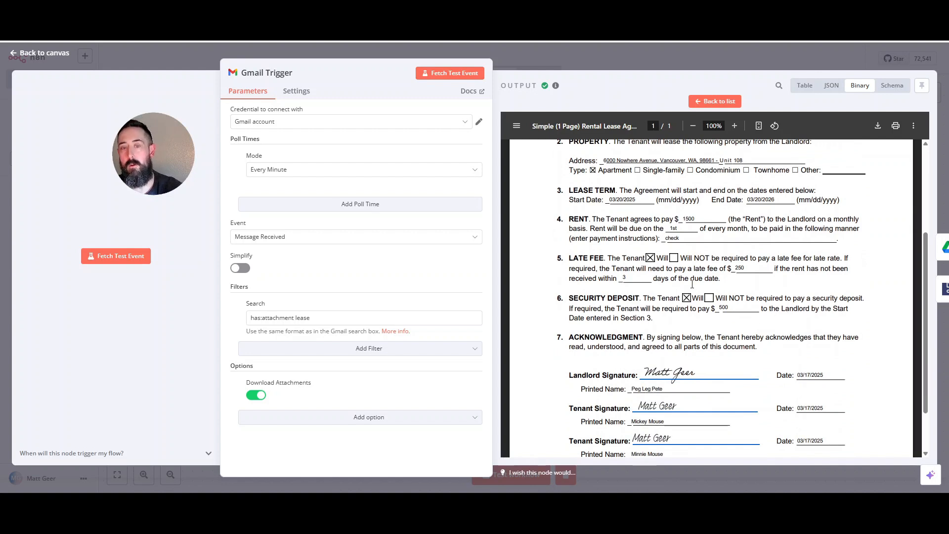
{"action": "scroll", "coordinate": [704, 286], "scroll_direction": "down", "scroll_amount": 3}
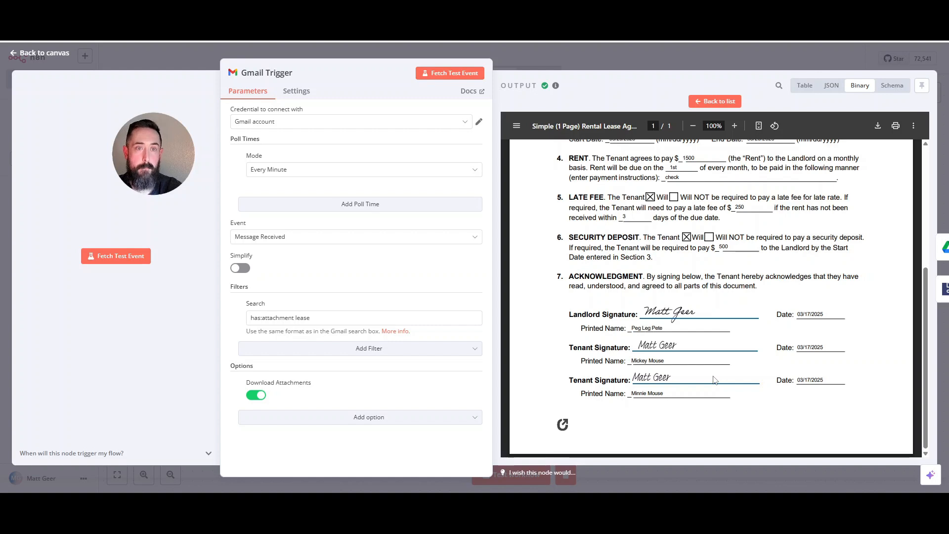
{"action": "left_click", "coordinate": [627, 56]}
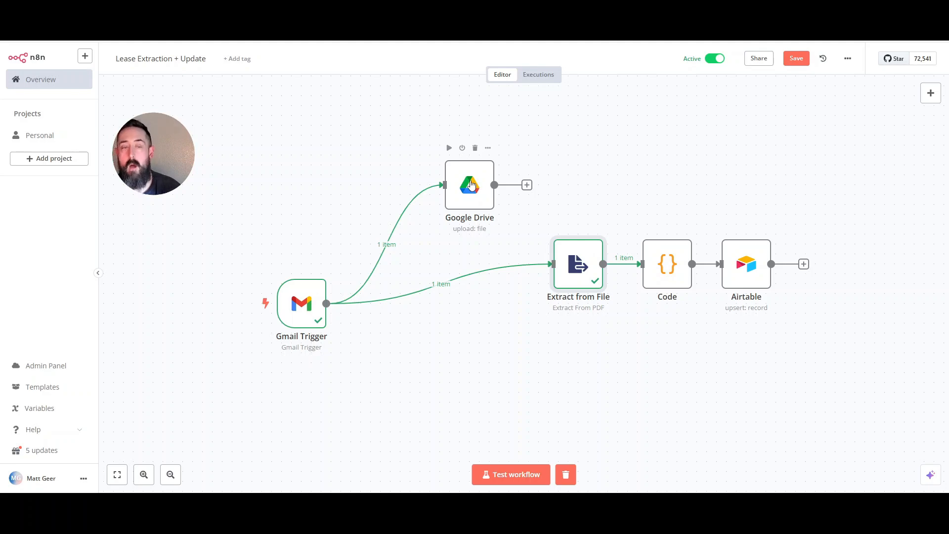
Step: Open the Google Drive node and review its Resource options, keeping File
{"action": "left_click", "coordinate": [488, 148]}
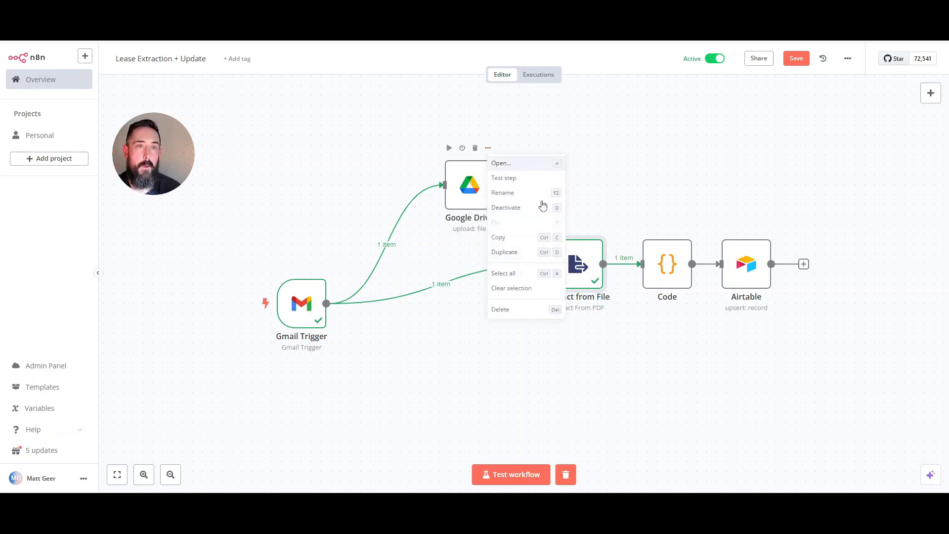
{"action": "key", "text": "Return"}
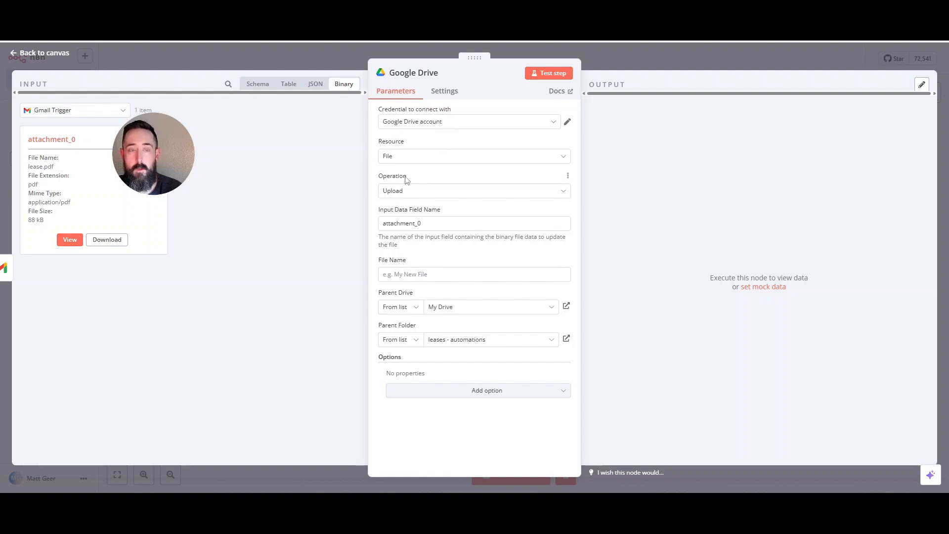
{"action": "left_click", "coordinate": [428, 157]}
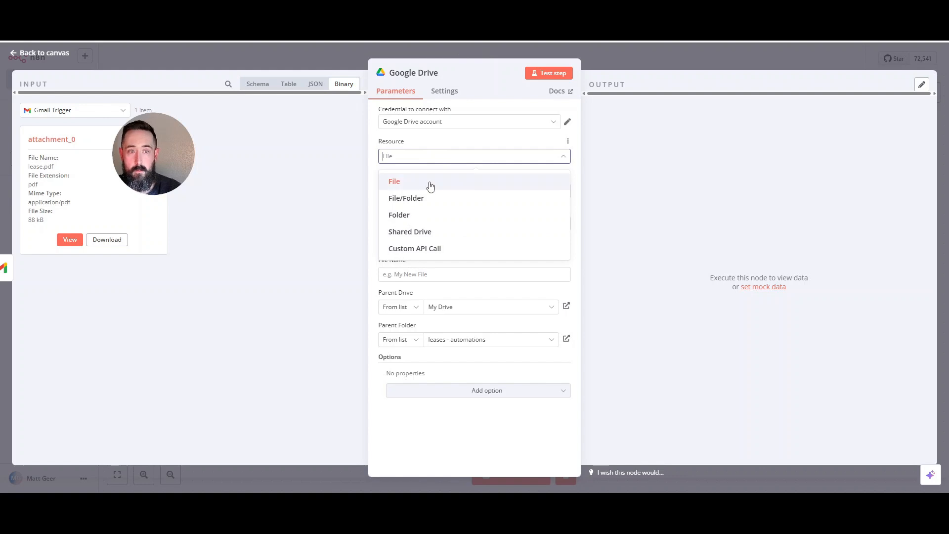
{"action": "left_click", "coordinate": [429, 182]}
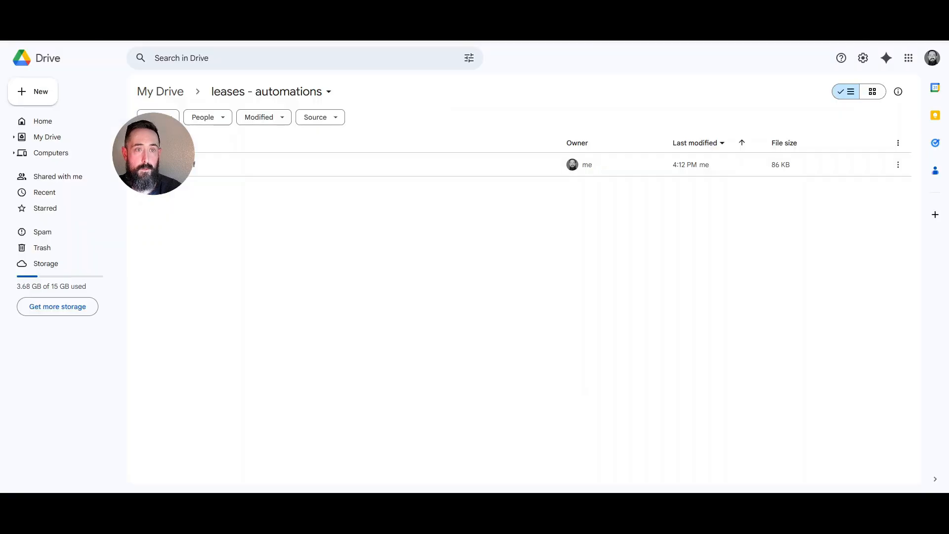
Step: Preview lease.pdf in the leases - automations folder in Google Drive, read through it and close the preview
{"action": "double_click", "coordinate": [221, 175]}
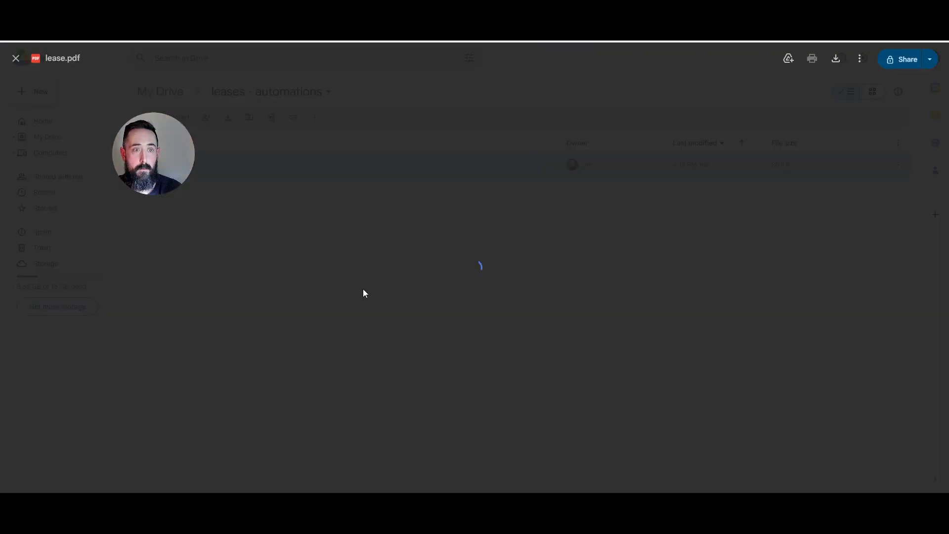
{"action": "scroll", "coordinate": [466, 184], "scroll_direction": "down", "scroll_amount": 3}
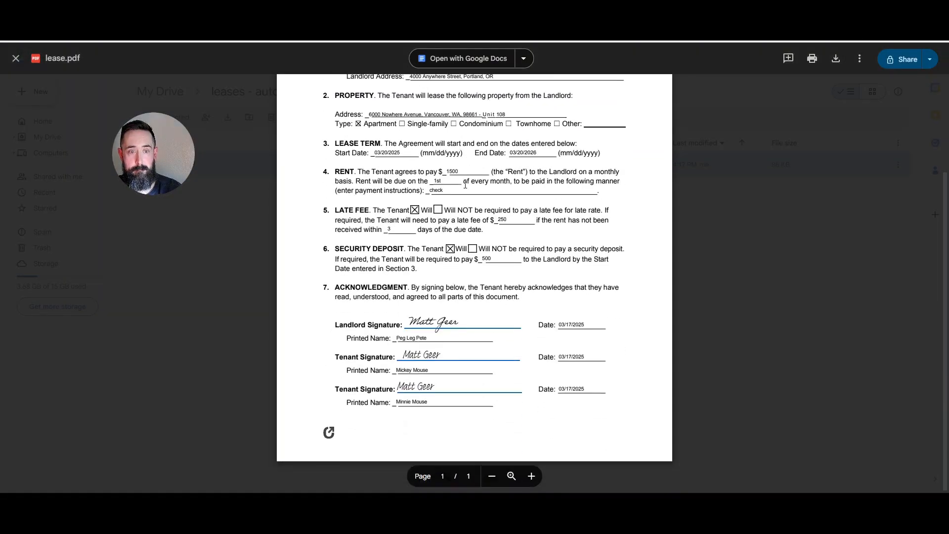
{"action": "scroll", "coordinate": [466, 185], "scroll_direction": "up", "scroll_amount": 3}
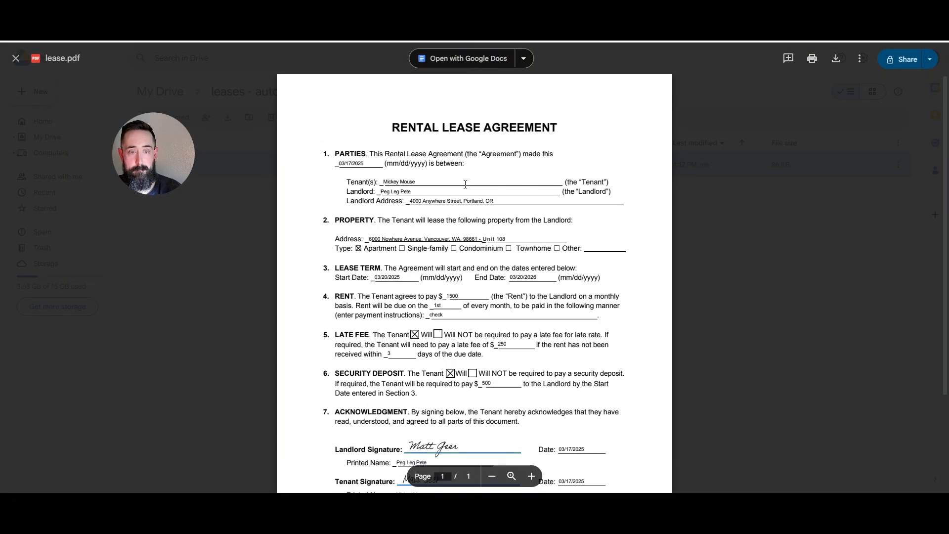
{"action": "left_click", "coordinate": [226, 237]}
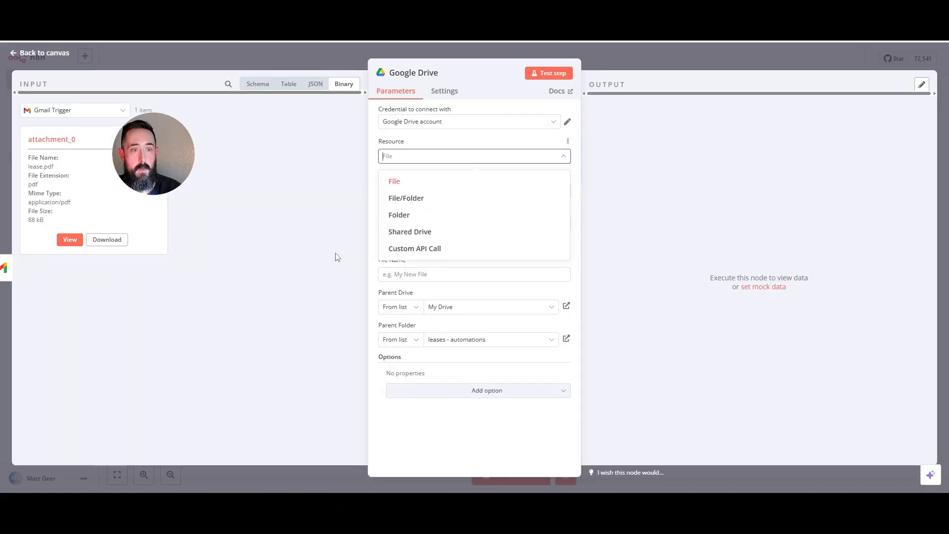
Step: Run a test of the Google Drive upload node in n8n and return to the canvas
{"action": "left_click", "coordinate": [676, 159]}
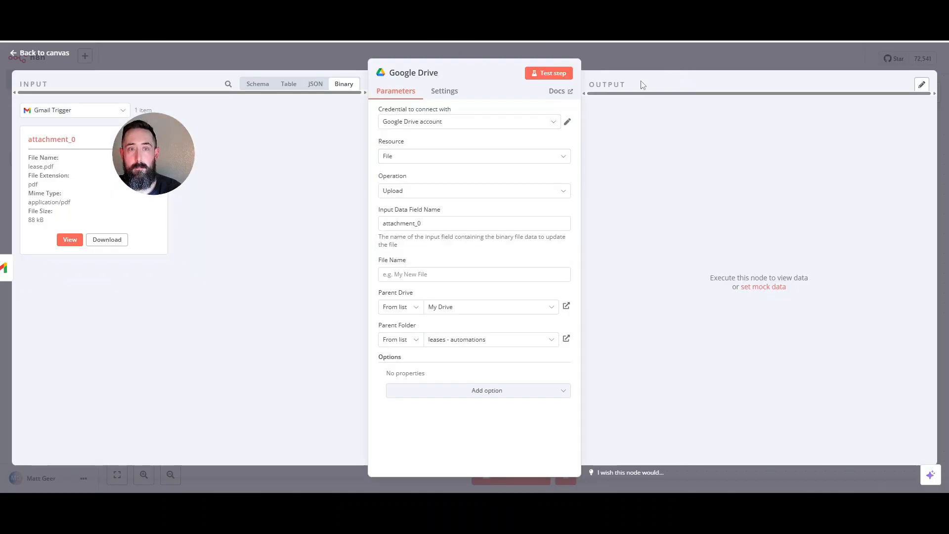
{"action": "left_click", "coordinate": [552, 74]}
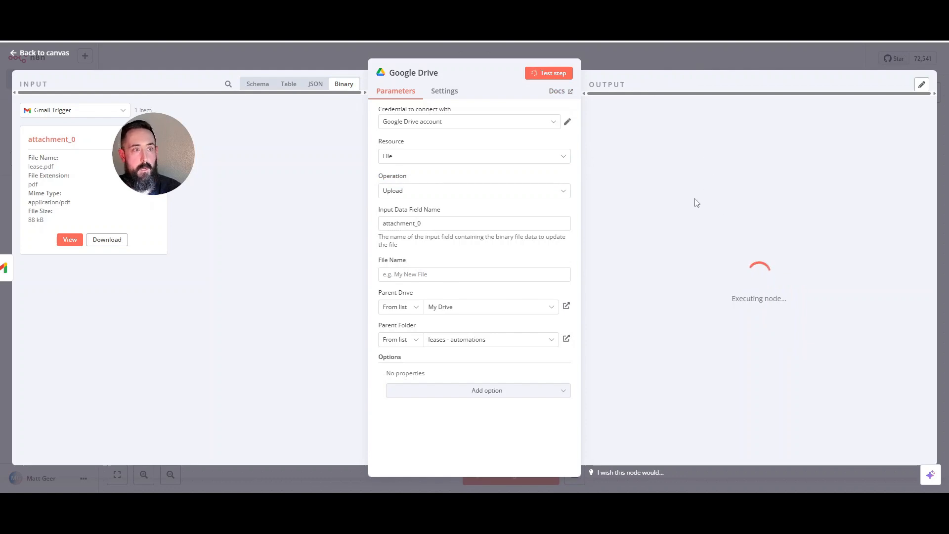
{"action": "left_click", "coordinate": [663, 51]}
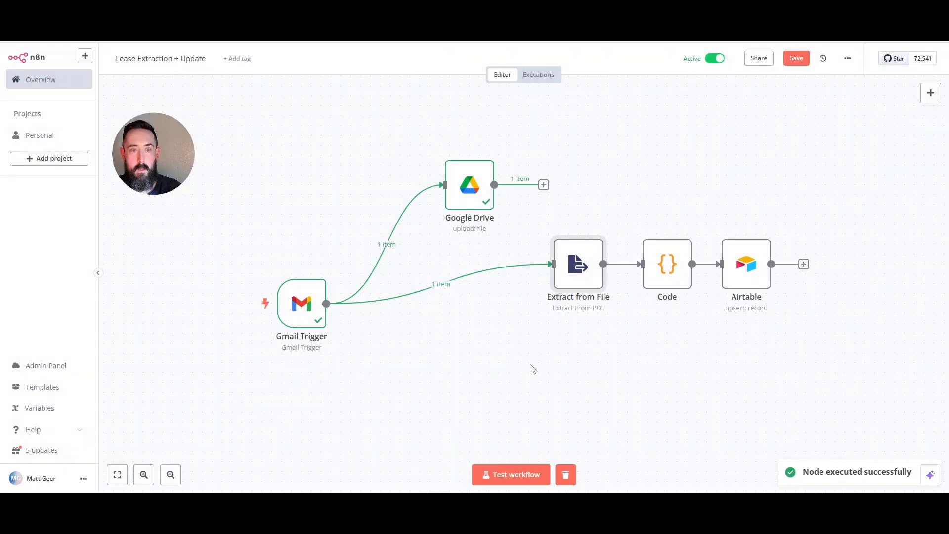
Step: Reopen the Google Drive node to examine its output table, then return to the canvas
{"action": "left_click", "coordinate": [487, 148]}
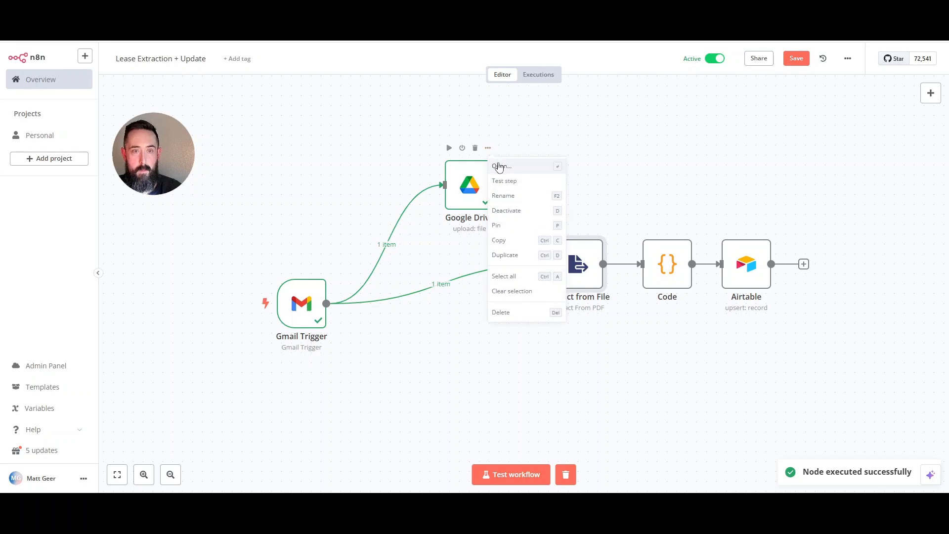
{"action": "left_click", "coordinate": [499, 167]}
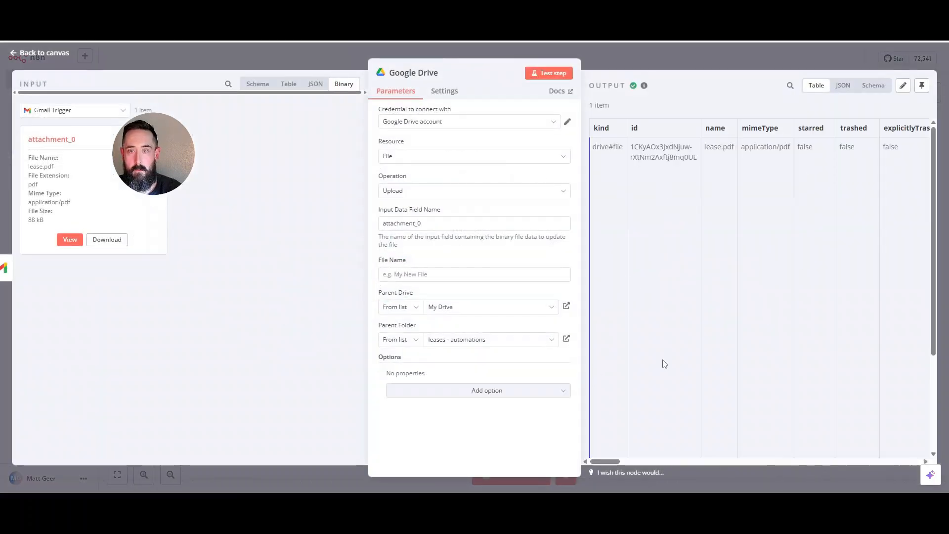
{"action": "mouse_move", "coordinate": [602, 463]}
{"action": "left_mouse_down"}
{"action": "mouse_move", "coordinate": [714, 459]}
{"action": "mouse_move", "coordinate": [617, 458]}
{"action": "left_mouse_up"}
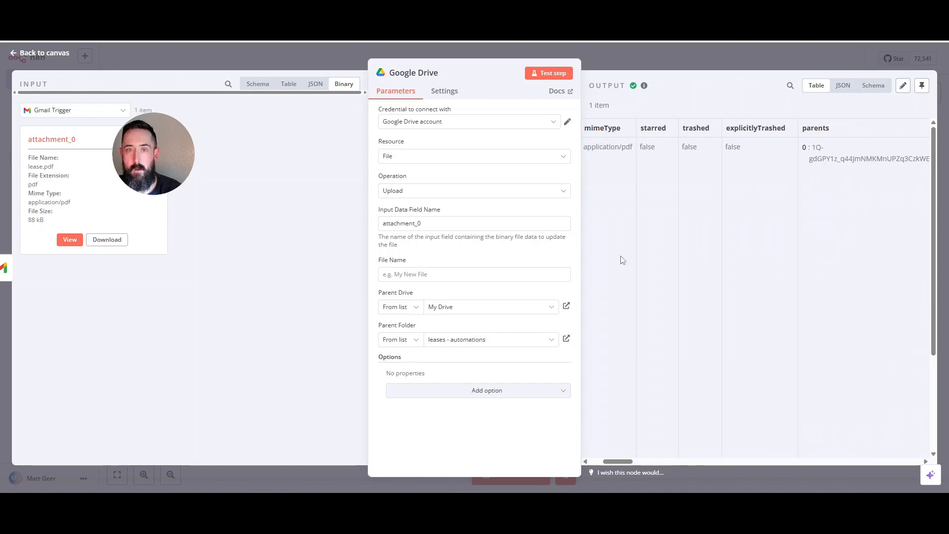
{"action": "left_click", "coordinate": [647, 58]}
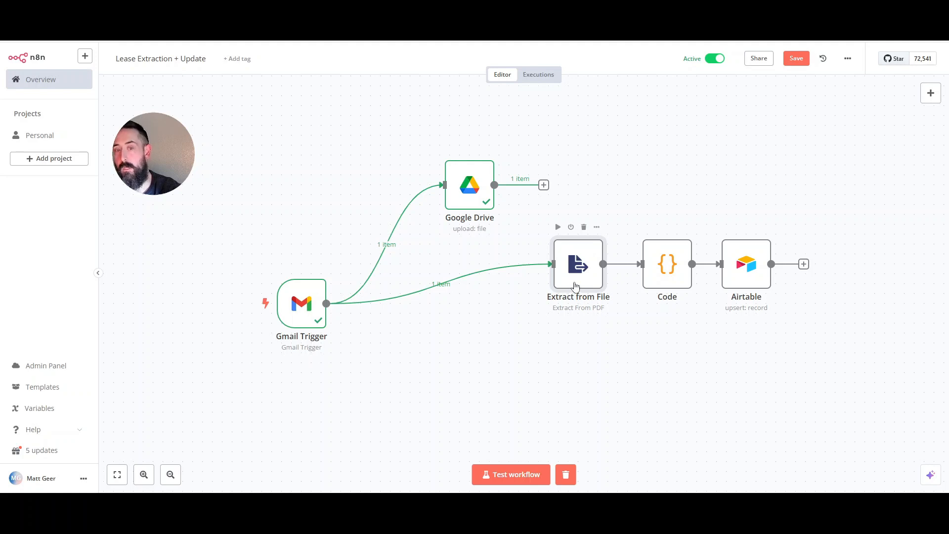
Step: Open the Extract from File node, choose Extract From PDF as the operation and return to the canvas
{"action": "right_click", "coordinate": [602, 233]}
{"action": "left_click", "coordinate": [610, 244]}
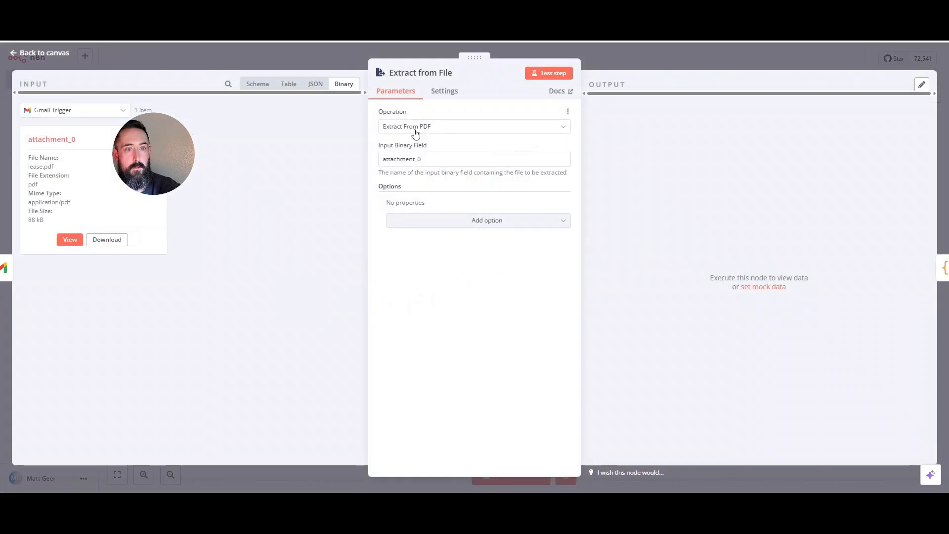
{"action": "left_click", "coordinate": [437, 130]}
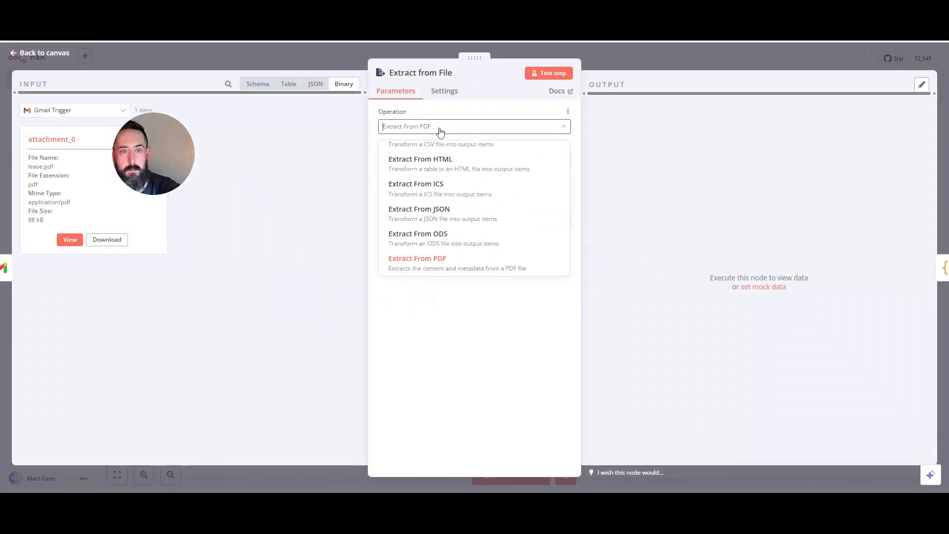
{"action": "left_click", "coordinate": [457, 268]}
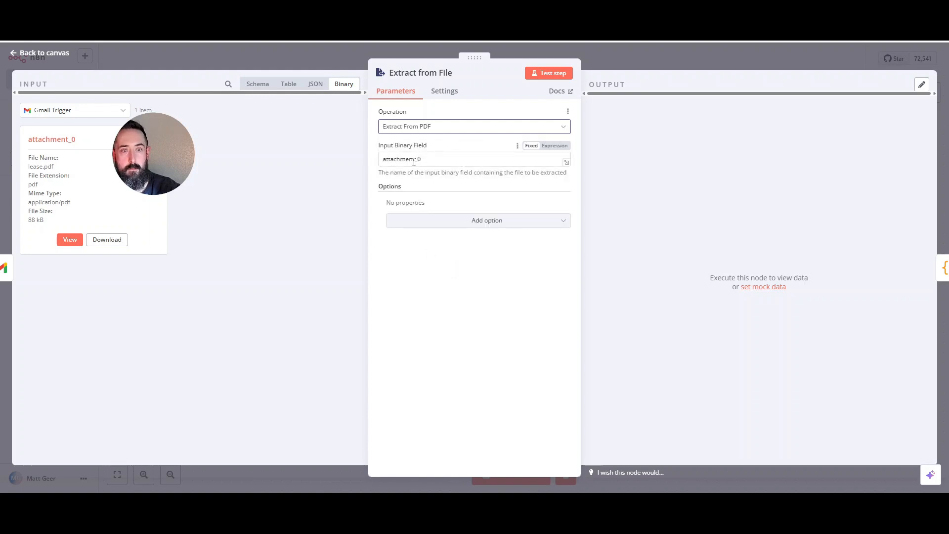
{"action": "left_click", "coordinate": [300, 60]}
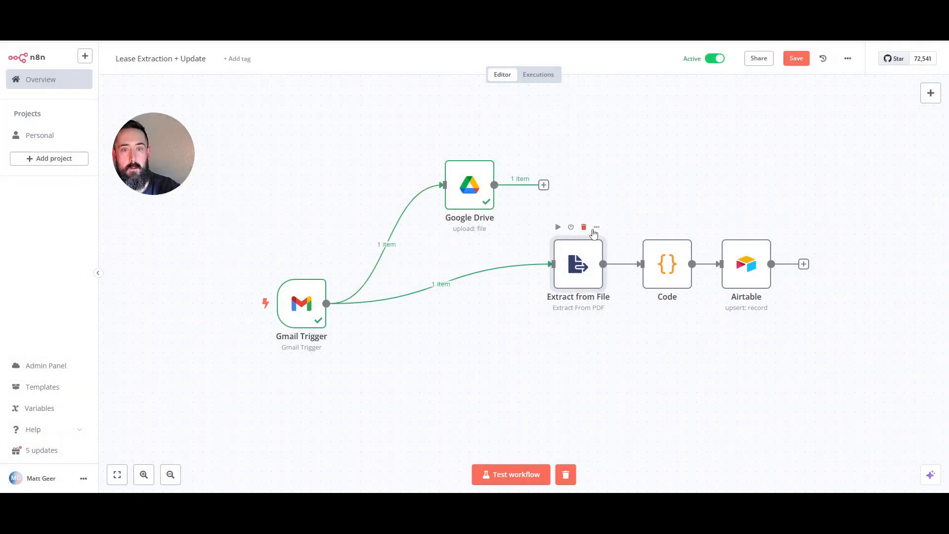
Step: Reopen the Extract from File node and run a test of its PDF extraction on attachment_0
{"action": "left_click", "coordinate": [597, 226]}
{"action": "left_click", "coordinate": [603, 241]}
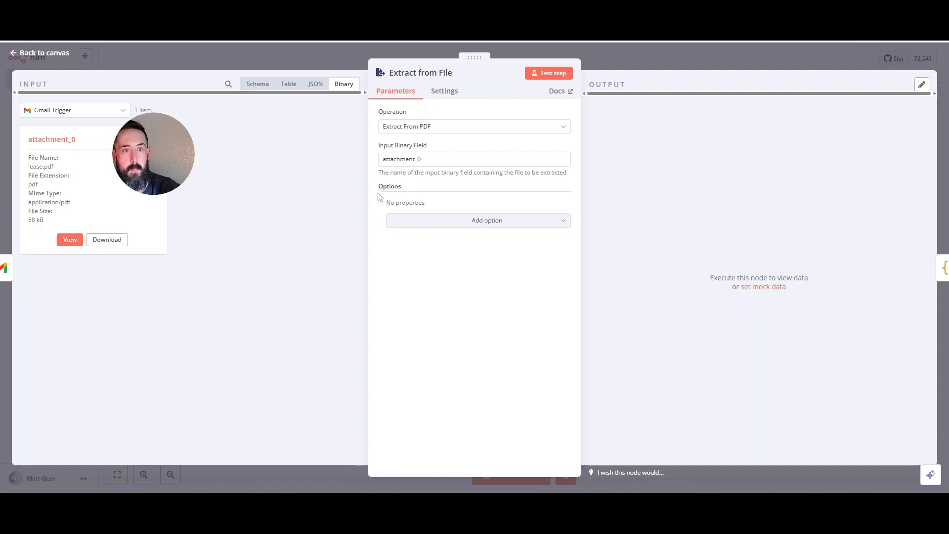
{"action": "left_click", "coordinate": [551, 75]}
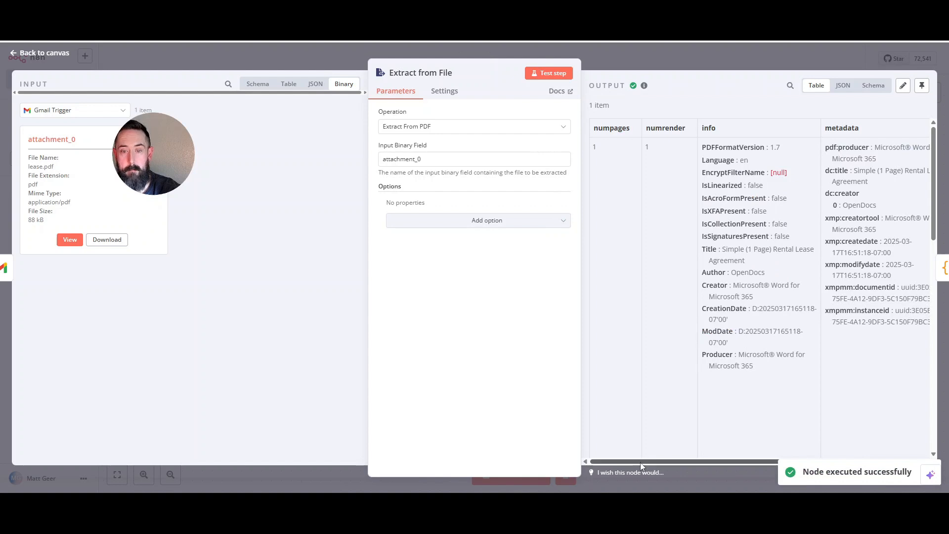
Step: Examine the extracted lease text in the text column of the Extract from File output
{"action": "left_click_drag", "start_coordinate": [641, 461], "coordinate": [747, 461]}
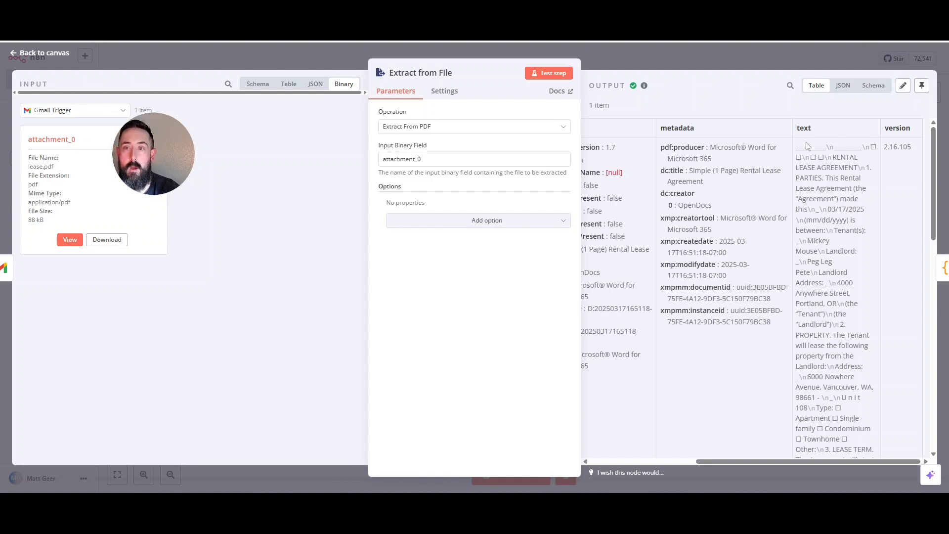
{"action": "left_click_drag", "start_coordinate": [825, 146], "coordinate": [828, 142]}
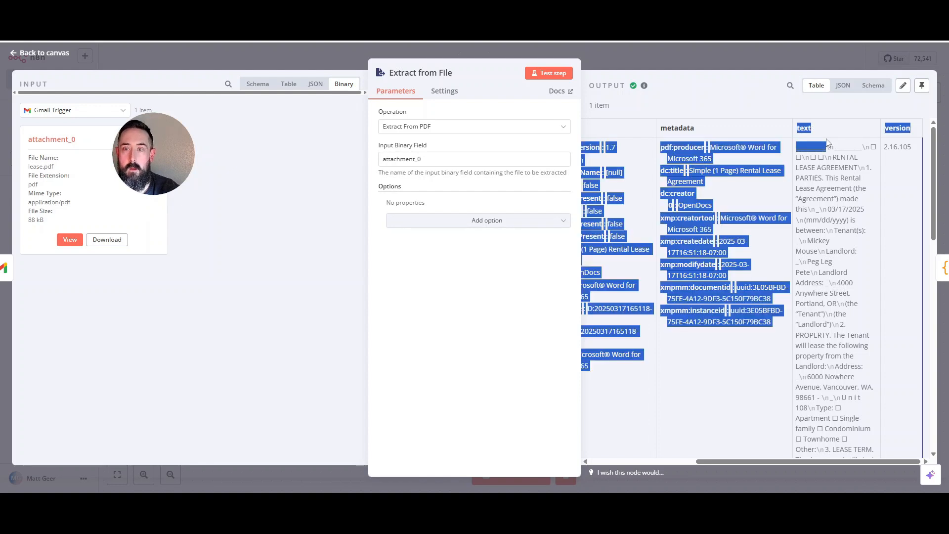
{"action": "left_click", "coordinate": [847, 174]}
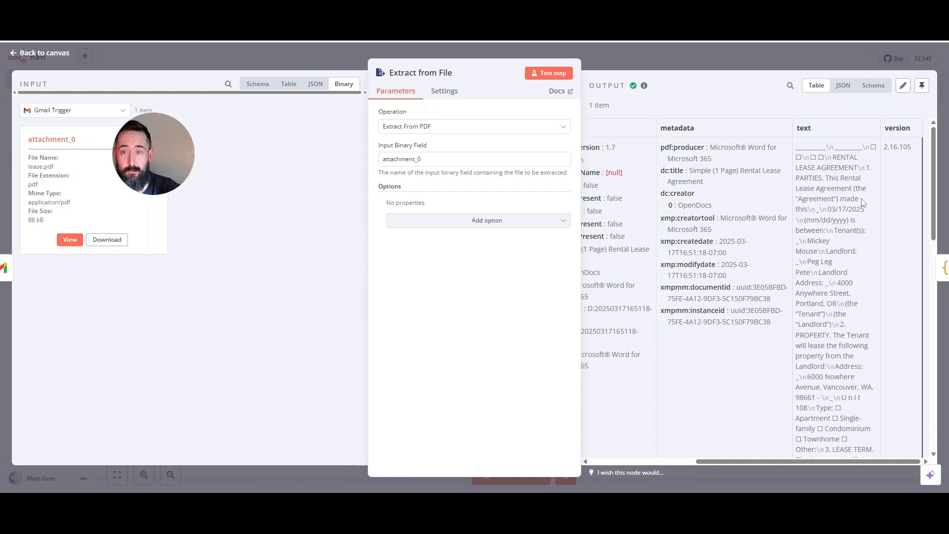
Step: Read the rent, late fee and security deposit clauses in the extracted text, then return to the canvas
{"action": "scroll", "coordinate": [839, 197], "scroll_direction": "down", "scroll_amount": 12}
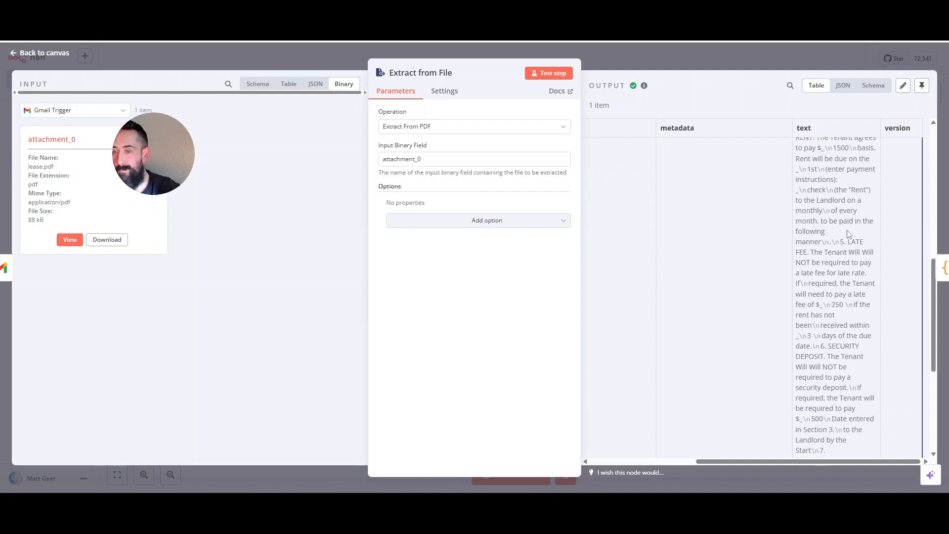
{"action": "scroll", "coordinate": [828, 223], "scroll_direction": "down", "scroll_amount": 2}
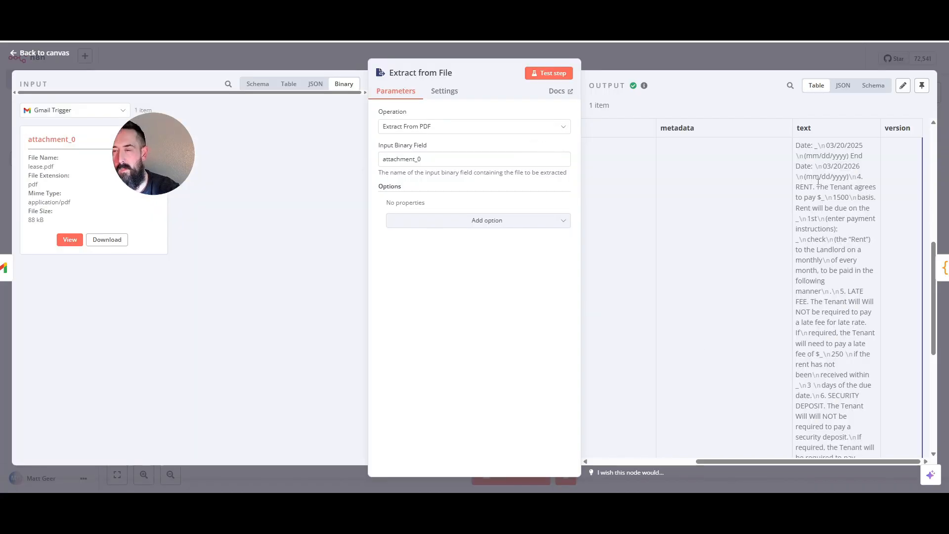
{"action": "left_click_drag", "start_coordinate": [817, 186], "coordinate": [838, 199]}
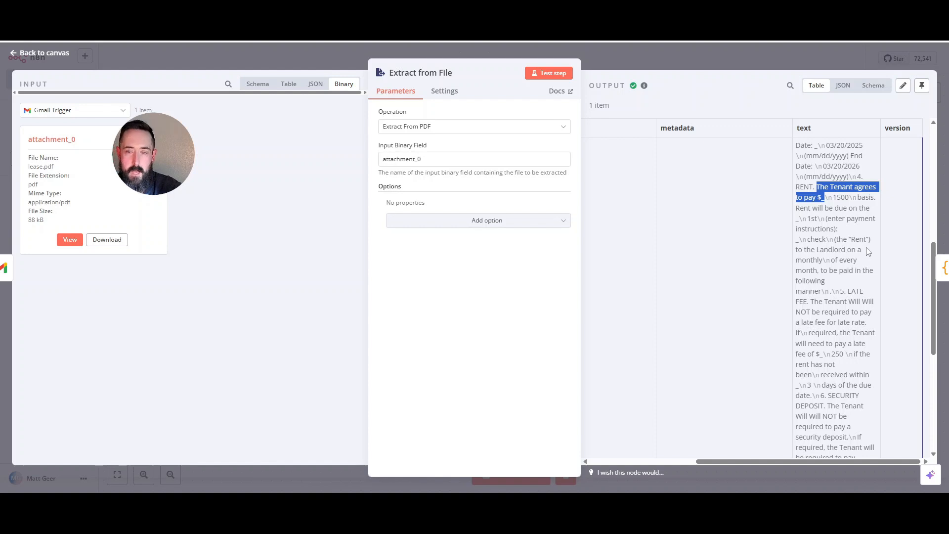
{"action": "scroll", "coordinate": [836, 246], "scroll_direction": "up", "scroll_amount": 1}
{"action": "left_click", "coordinate": [847, 256]}
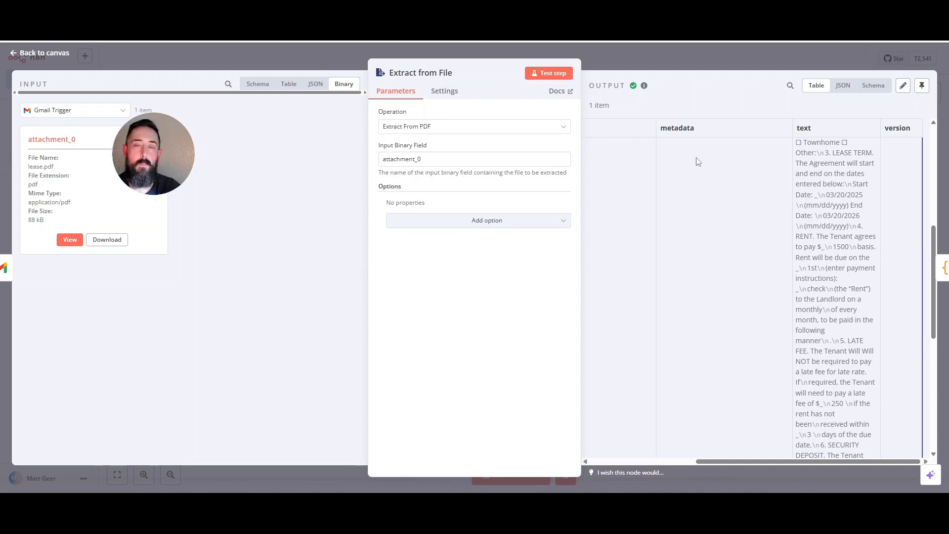
{"action": "left_click", "coordinate": [692, 60]}
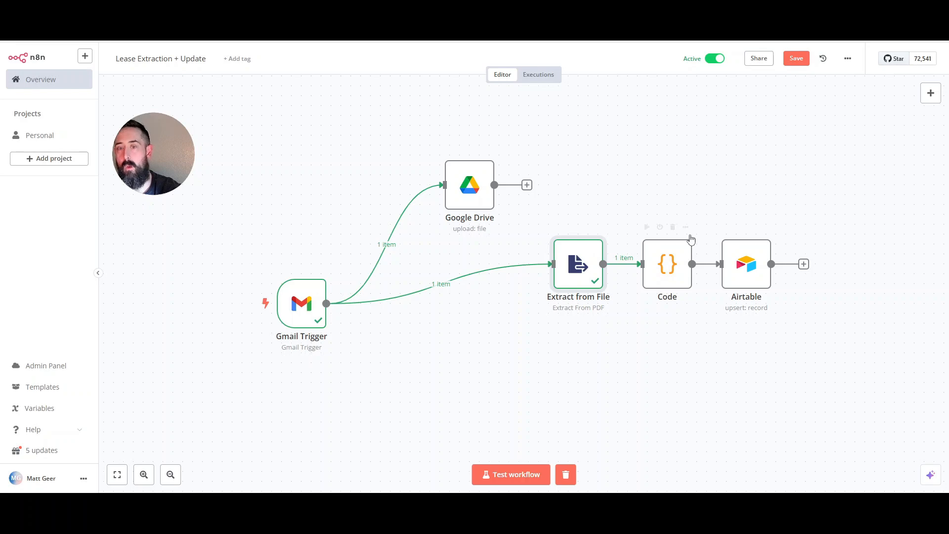
Step: Open the Code node and review its JavaScript for cleaning the lease text and matching the tenant fields
{"action": "left_click", "coordinate": [686, 227]}
{"action": "key", "text": "Return"}
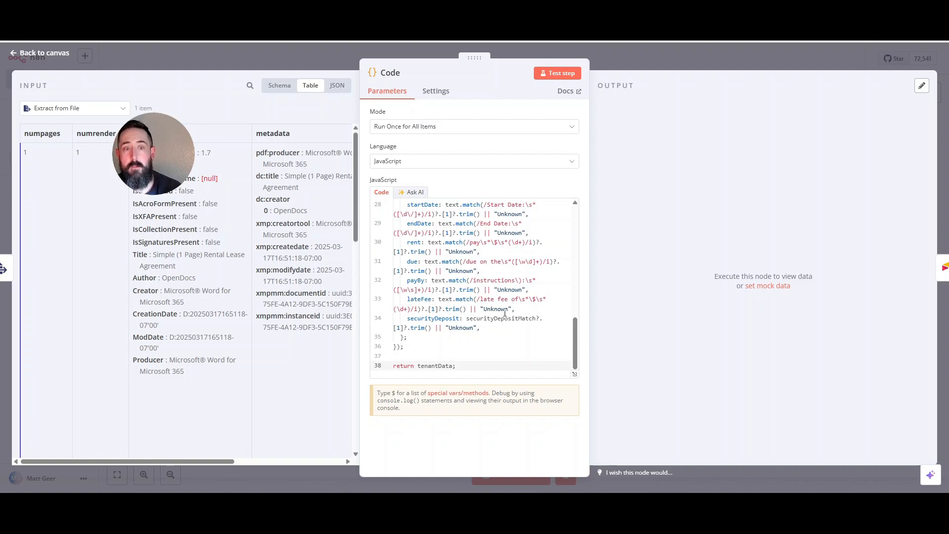
{"action": "scroll", "coordinate": [531, 327], "scroll_direction": "up", "scroll_amount": 3}
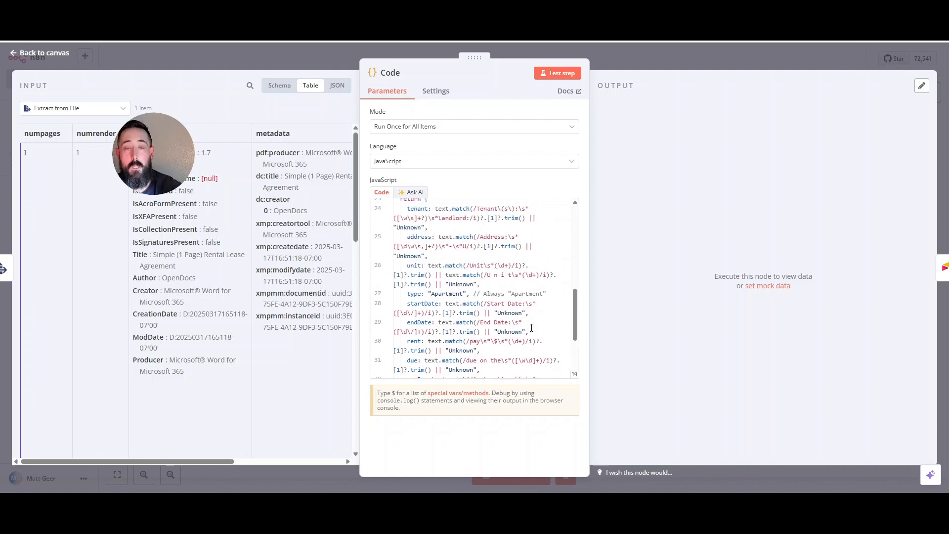
{"action": "scroll", "coordinate": [532, 328], "scroll_direction": "up", "scroll_amount": 6}
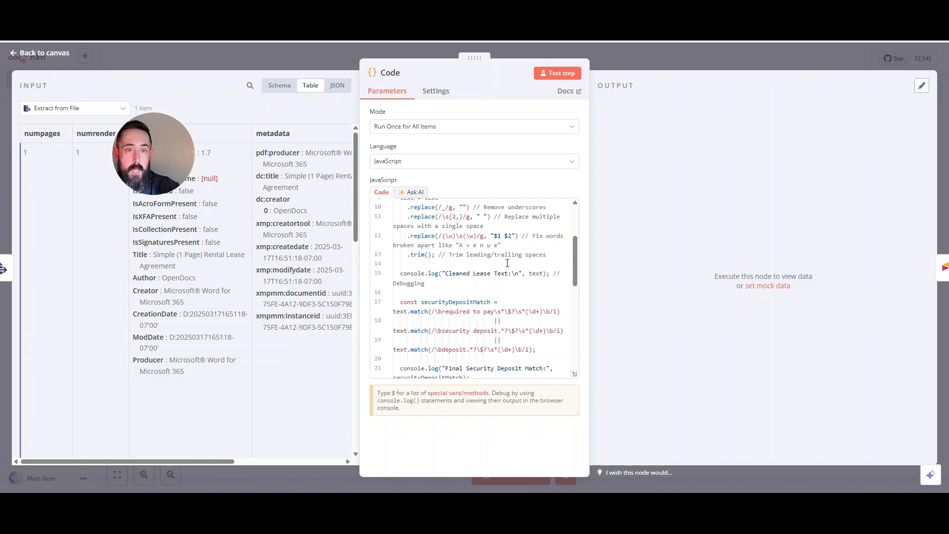
{"action": "scroll", "coordinate": [485, 268], "scroll_direction": "down", "scroll_amount": 4}
{"action": "scroll", "coordinate": [521, 305], "scroll_direction": "up", "scroll_amount": 2}
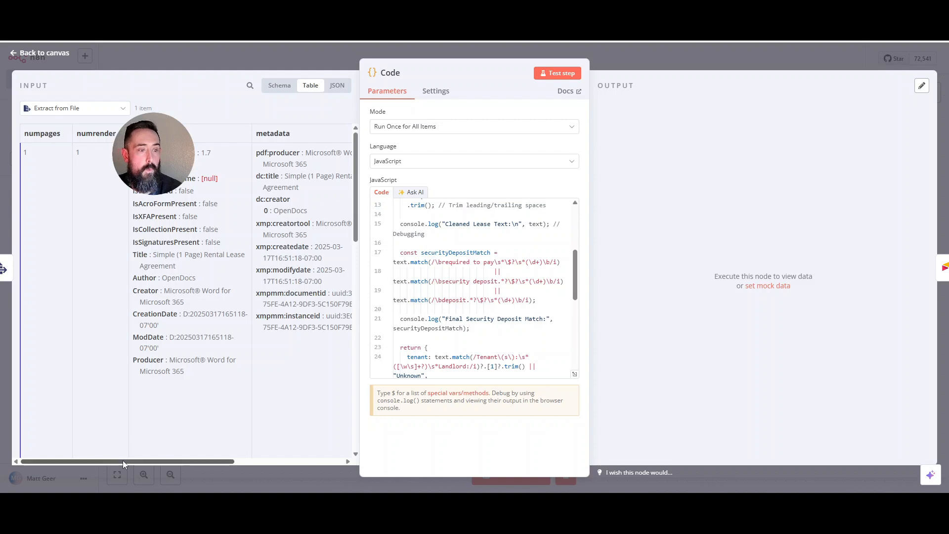
Step: Bring the lease text column into view in the Code node's input and examine the securityDepositMatch patterns
{"action": "left_click_drag", "start_coordinate": [122, 460], "coordinate": [251, 461]}
{"action": "scroll", "coordinate": [258, 205], "scroll_direction": "down", "scroll_amount": 2}
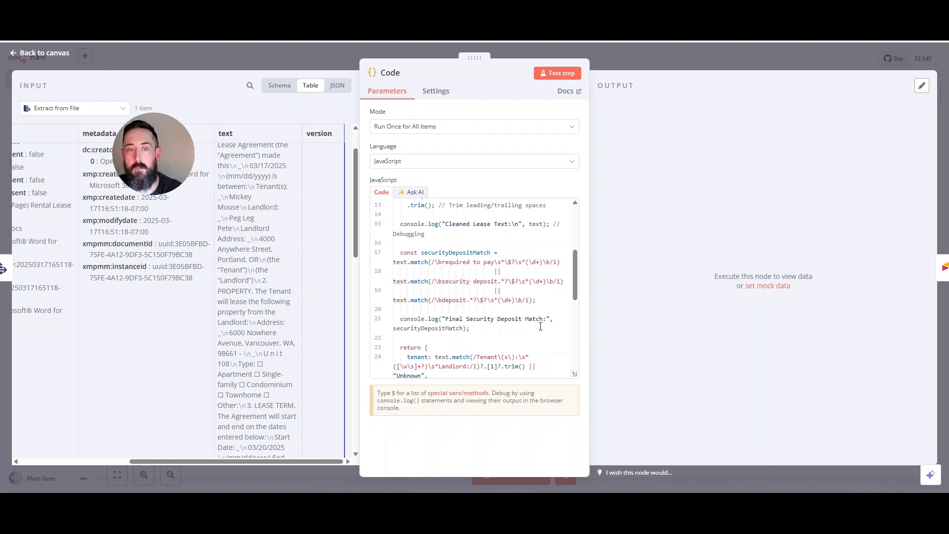
{"action": "left_click", "coordinate": [465, 281]}
{"action": "left_click_drag", "start_coordinate": [463, 281], "coordinate": [525, 280]}
{"action": "left_click_drag", "start_coordinate": [453, 300], "coordinate": [484, 300]}
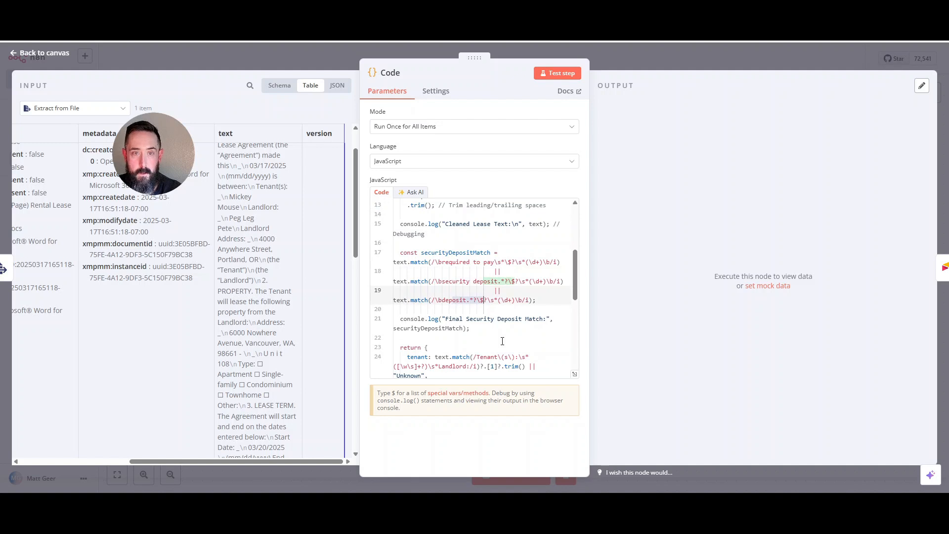
Step: Run a test of the Code node, compare its output columns with the input lease text and return to the canvas
{"action": "left_click", "coordinate": [553, 76]}
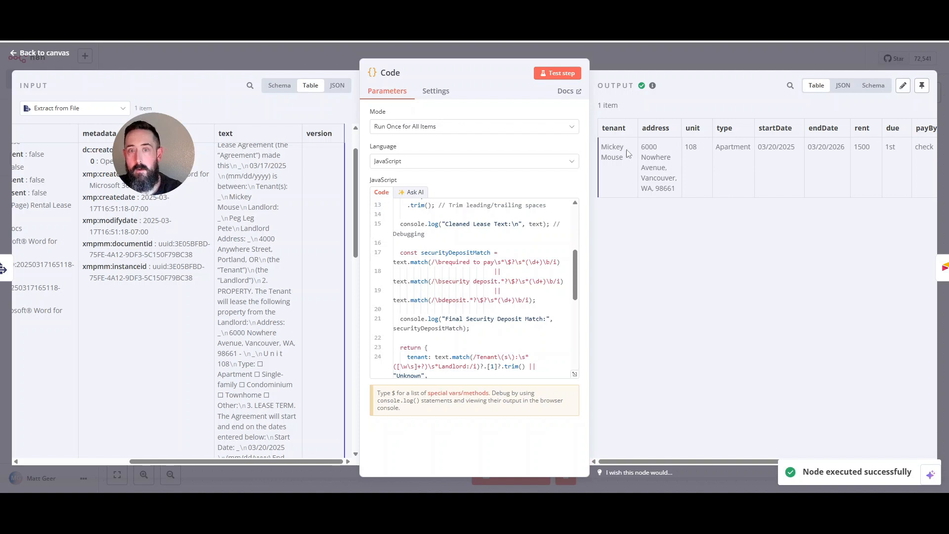
{"action": "left_click_drag", "start_coordinate": [635, 461], "coordinate": [680, 459]}
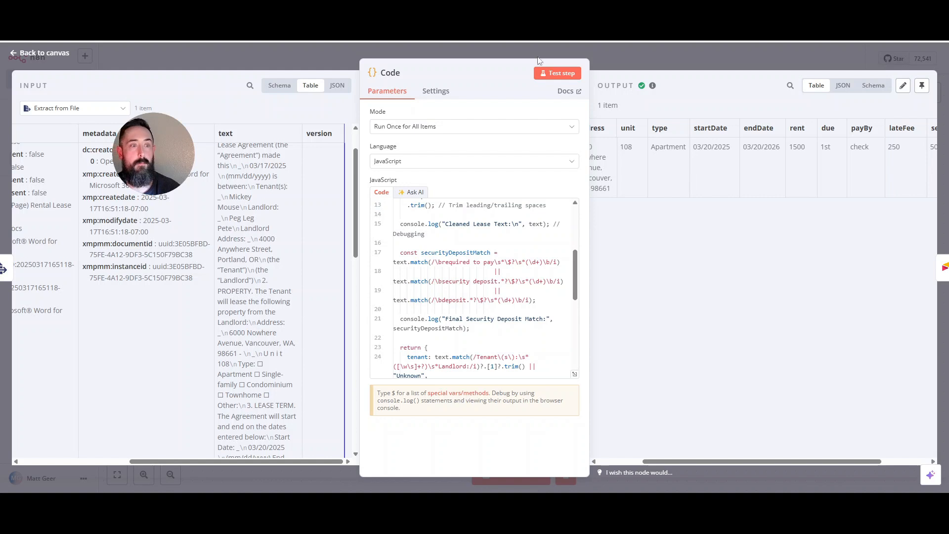
{"action": "left_click_drag", "start_coordinate": [226, 196], "coordinate": [242, 197]}
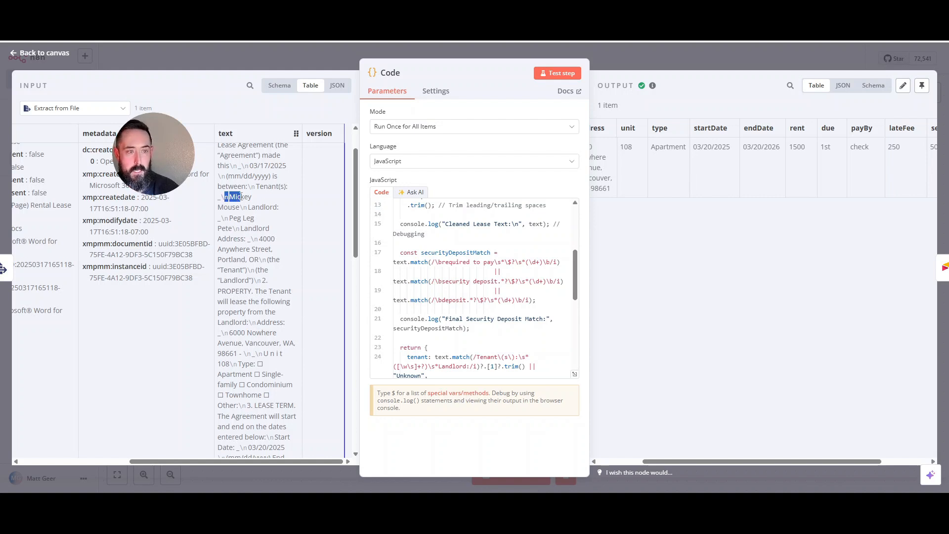
{"action": "left_click", "coordinate": [241, 205]}
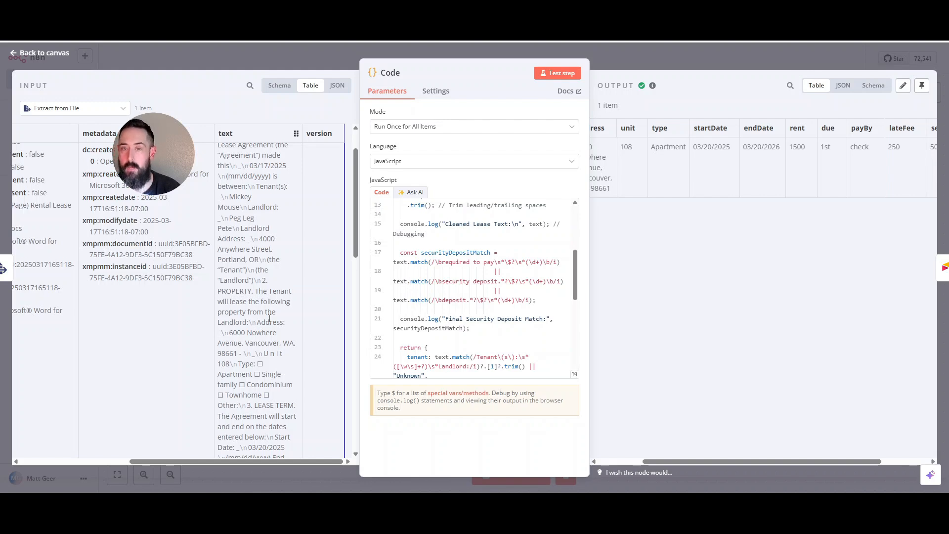
{"action": "left_click", "coordinate": [691, 64]}
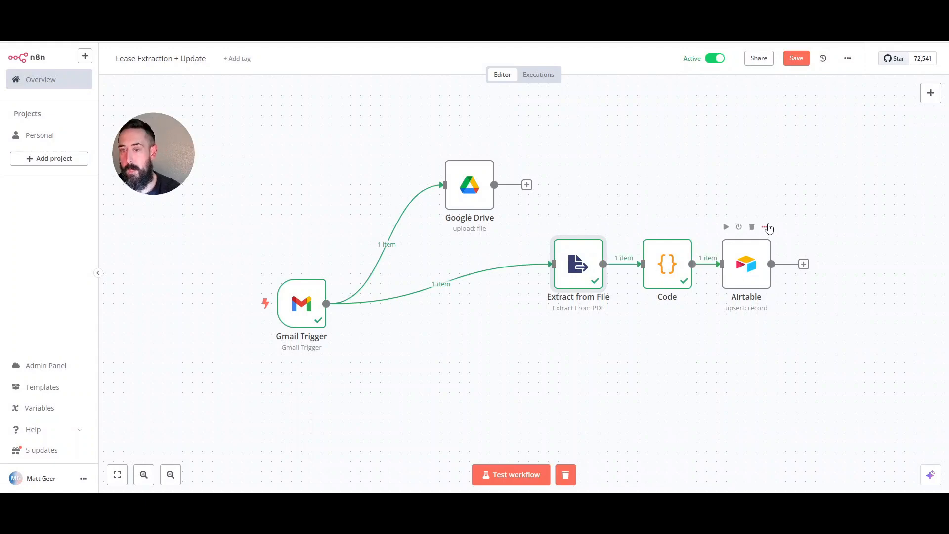
Step: Open the Airtable node and review its base, Lease table, matching column and the field expressions under Values to Update
{"action": "left_click", "coordinate": [767, 228]}
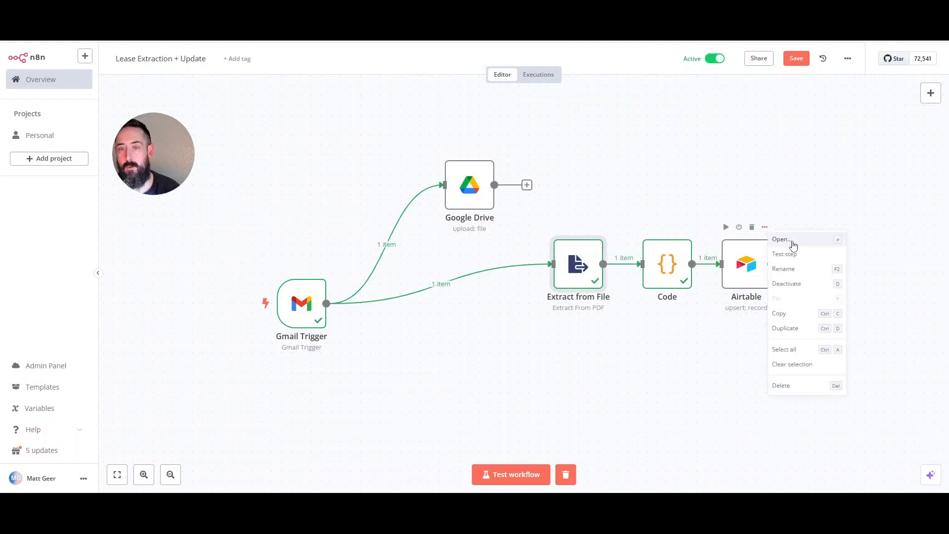
{"action": "left_click", "coordinate": [793, 242]}
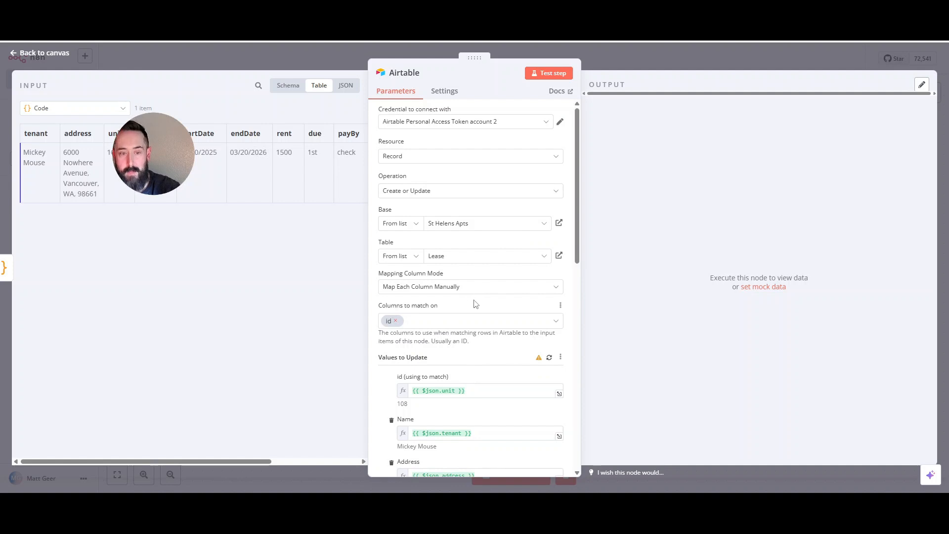
{"action": "scroll", "coordinate": [475, 304], "scroll_direction": "down", "scroll_amount": 1}
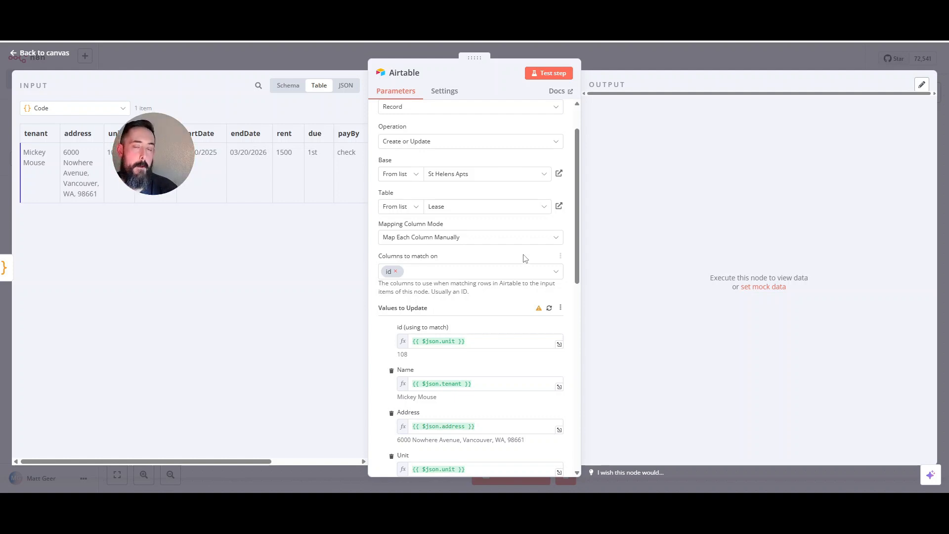
{"action": "scroll", "coordinate": [510, 263], "scroll_direction": "down", "scroll_amount": 3}
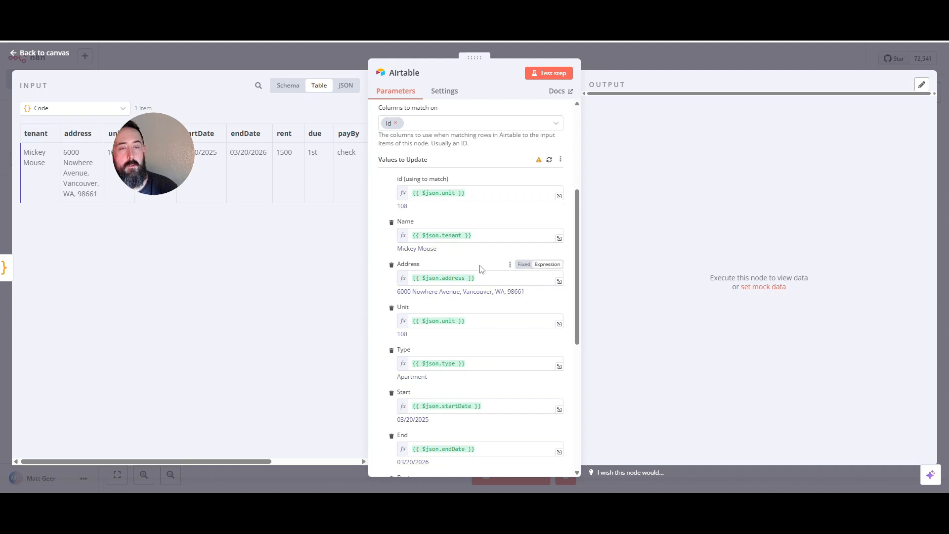
{"action": "mouse_move", "coordinate": [80, 133]}
{"action": "left_mouse_down"}
{"action": "mouse_move", "coordinate": [483, 215]}
{"action": "mouse_move", "coordinate": [501, 239]}
{"action": "mouse_move", "coordinate": [70, 129]}
{"action": "left_mouse_up"}
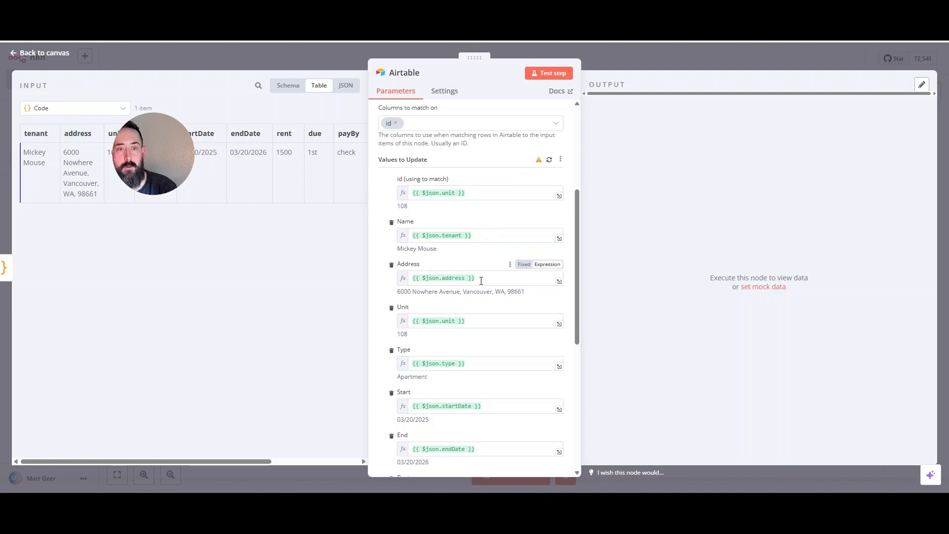
{"action": "mouse_move", "coordinate": [115, 131]}
{"action": "left_mouse_down"}
{"action": "mouse_move", "coordinate": [366, 279]}
{"action": "mouse_move", "coordinate": [476, 322]}
{"action": "mouse_move", "coordinate": [223, 198]}
{"action": "mouse_move", "coordinate": [115, 130]}
{"action": "left_mouse_up"}
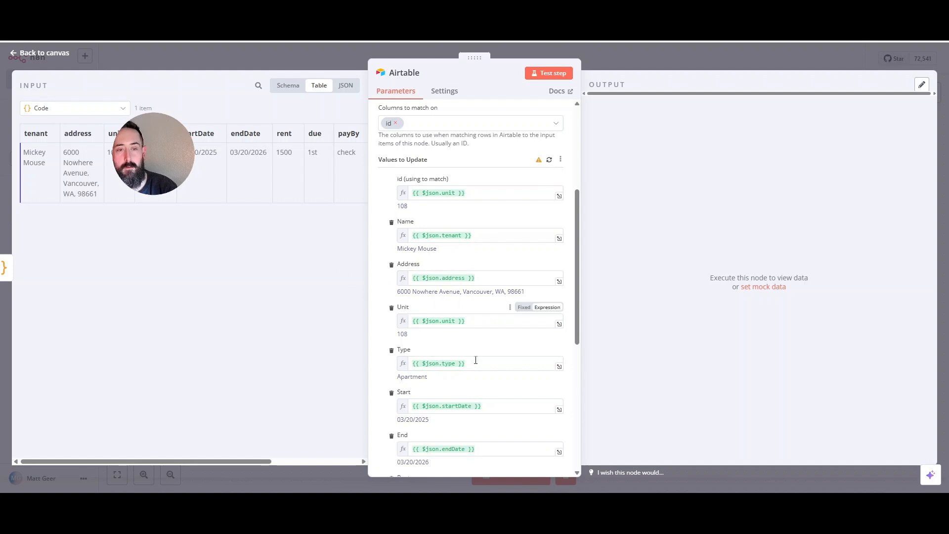
Step: Run a test of the Airtable node, check the Lease table in Airtable and return to the n8n canvas
{"action": "left_click", "coordinate": [552, 74]}
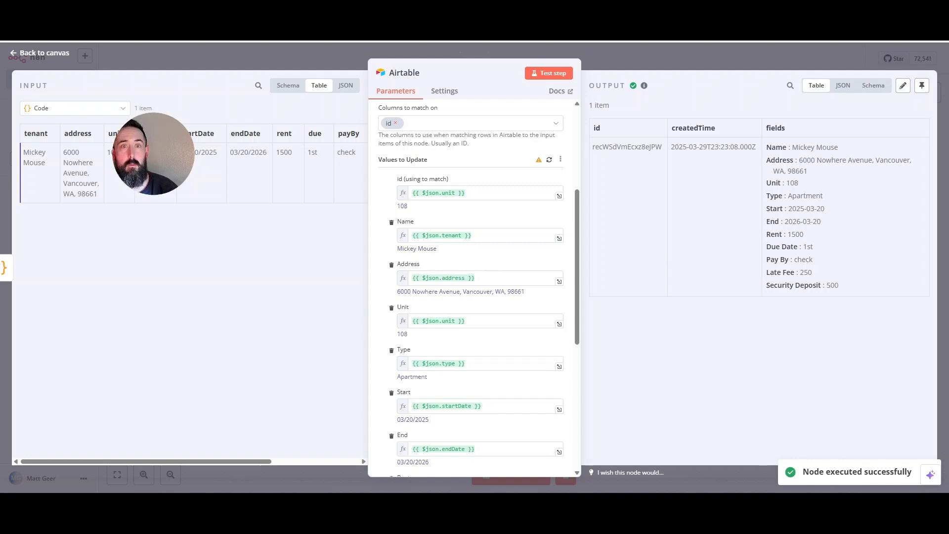
{"action": "key", "text": "ctrl+Tab"}
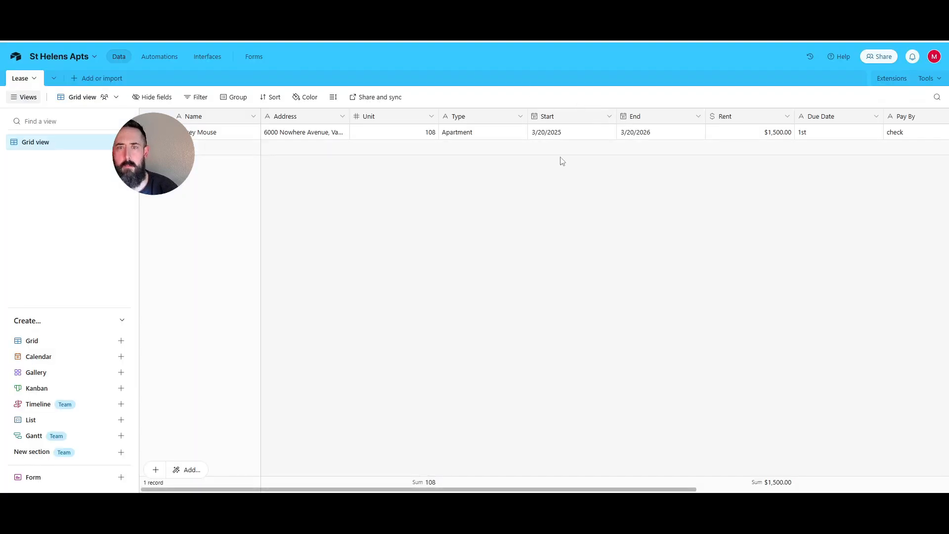
{"action": "key", "text": "ctrl+shift+Tab"}
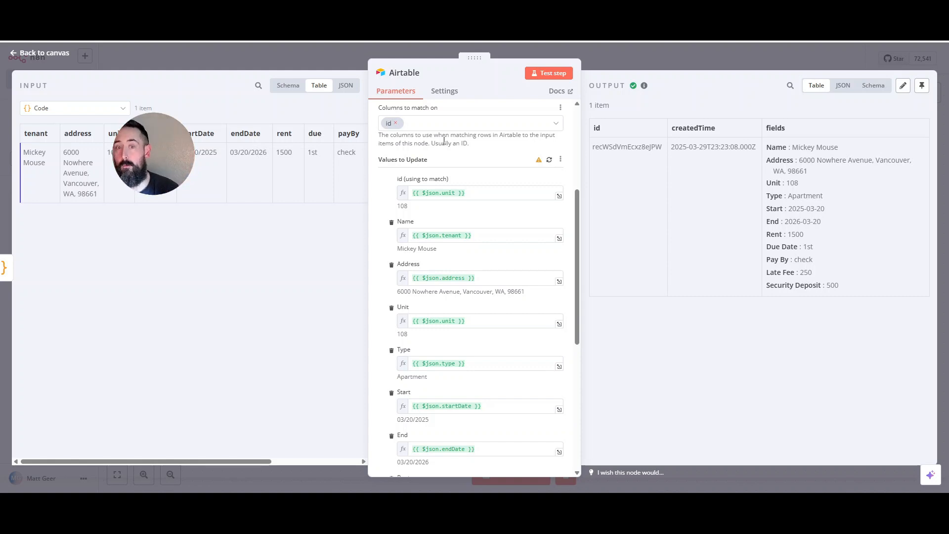
{"action": "left_click", "coordinate": [663, 58]}
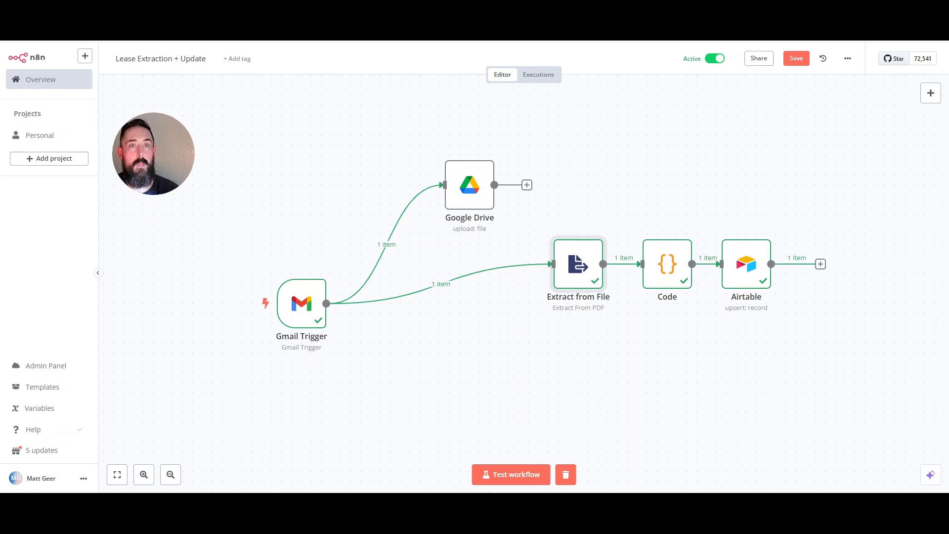
Step: Switch to Airtable, open Automation 2 and its email action, and read the signed-lease notification in Gmail
{"action": "left_click", "coordinate": [534, 10]}
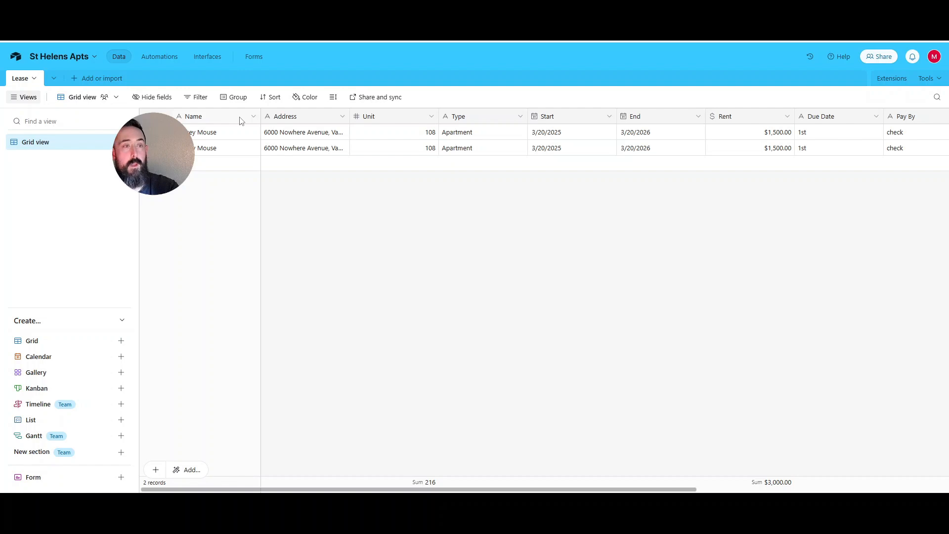
{"action": "left_click", "coordinate": [168, 61]}
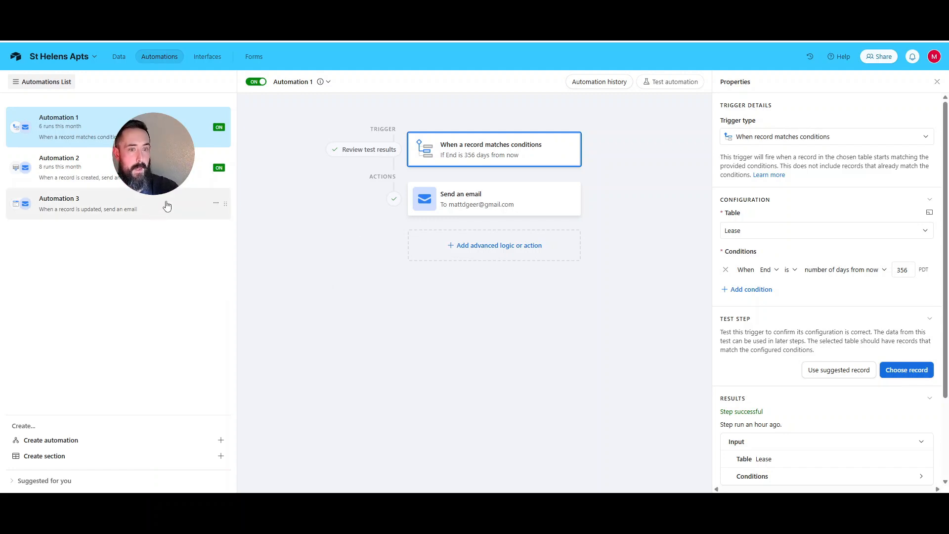
{"action": "left_click", "coordinate": [163, 170]}
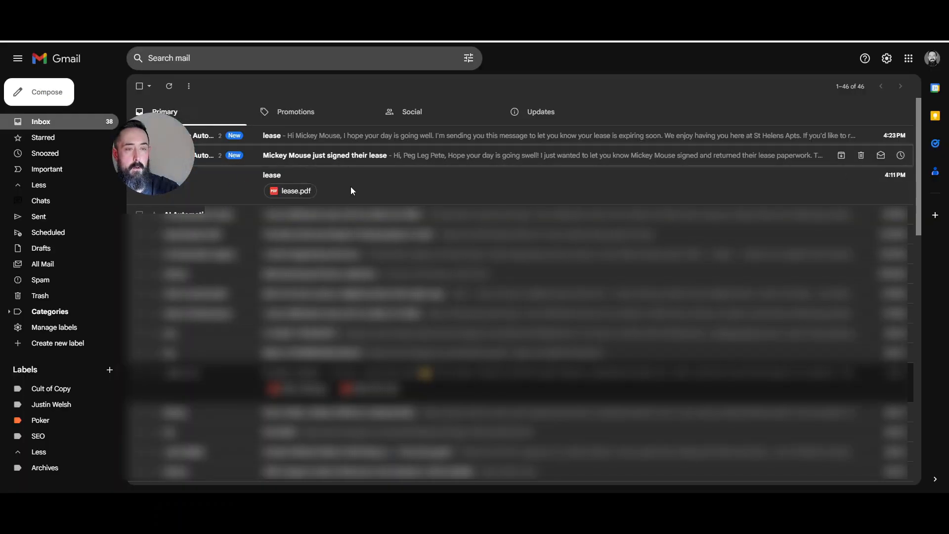
{"action": "left_click", "coordinate": [351, 156]}
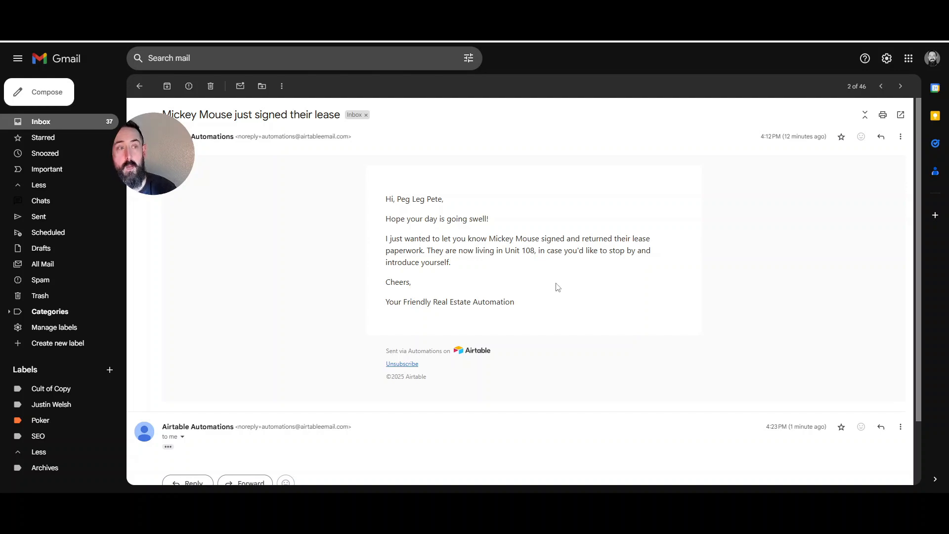
{"action": "left_click", "coordinate": [543, 10]}
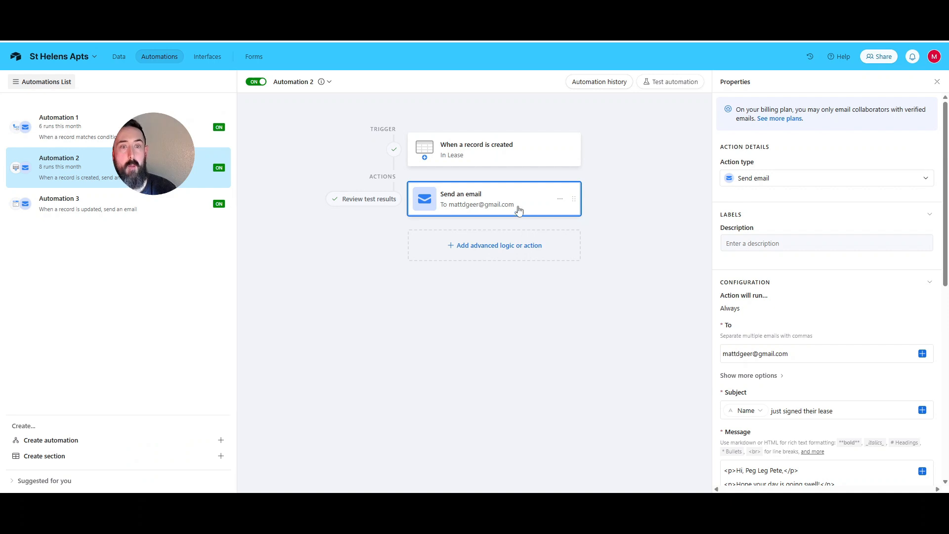
Step: Revisit the Lease table's data and Automation 2, then open Automation 1 to examine its record-matching trigger
{"action": "left_click", "coordinate": [119, 56]}
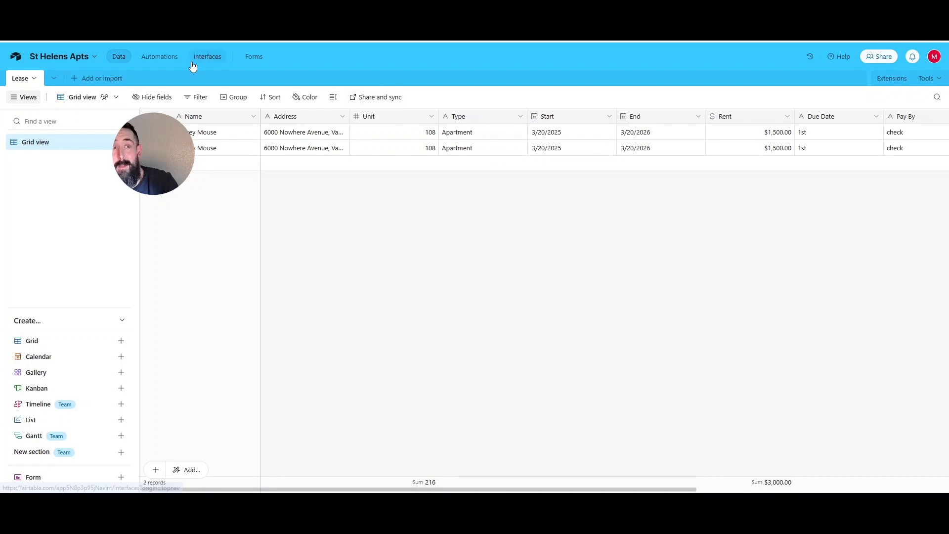
{"action": "left_click", "coordinate": [173, 58]}
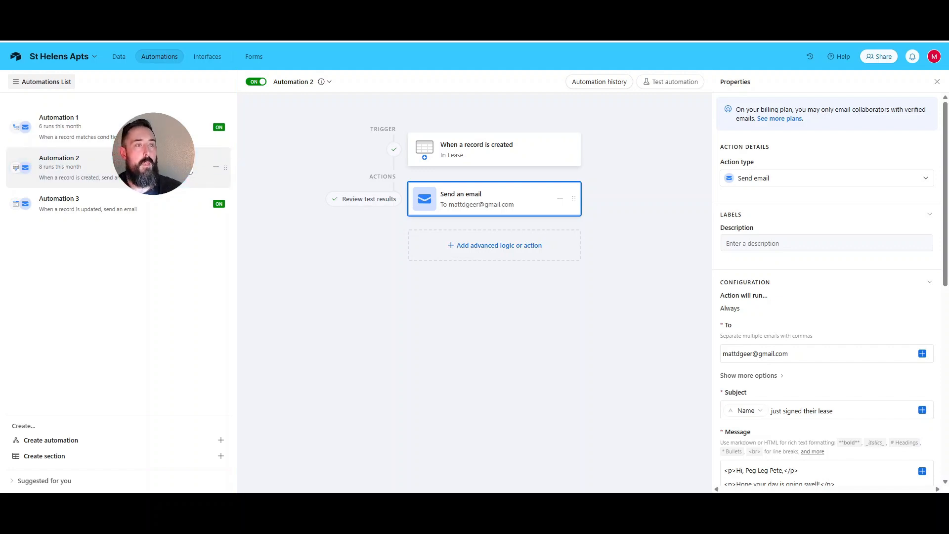
{"action": "left_click", "coordinate": [203, 157]}
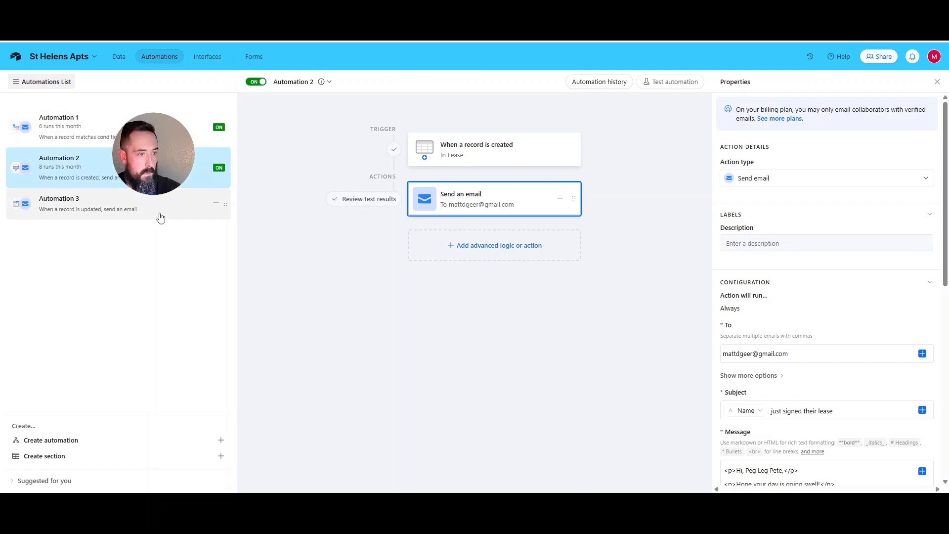
{"action": "left_click", "coordinate": [98, 129]}
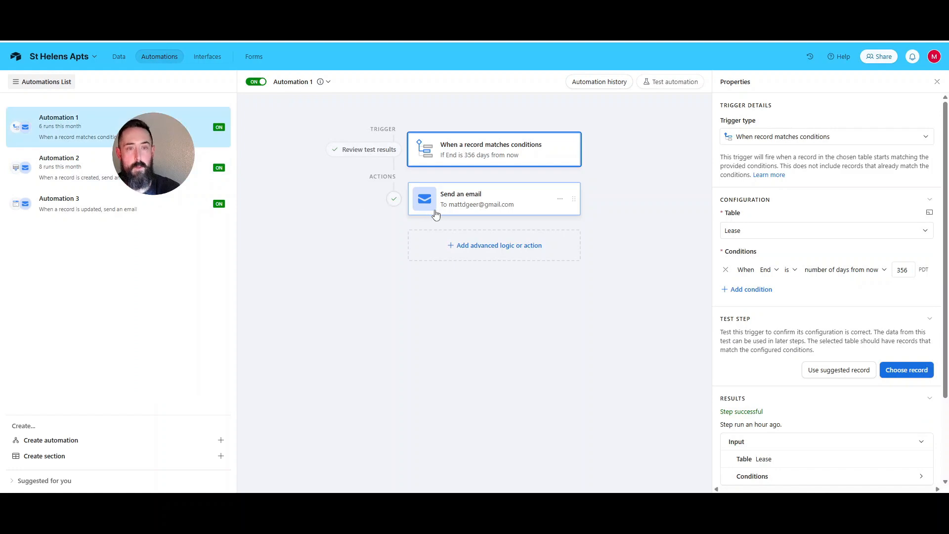
Step: Switch to Gmail, open the lease-expiry email from Airtable Automations and examine its signing deadline
{"action": "mouse_move", "coordinate": [548, 177]}
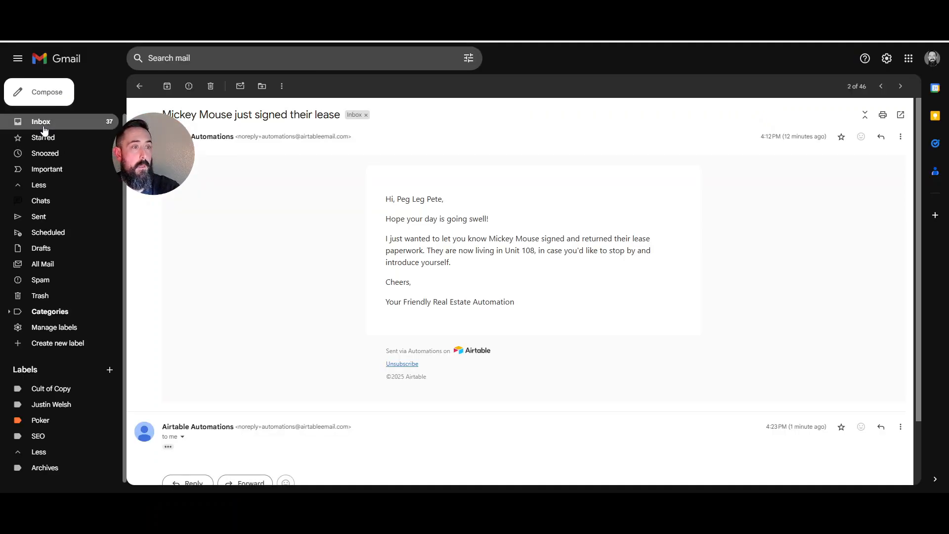
{"action": "left_click", "coordinate": [54, 121]}
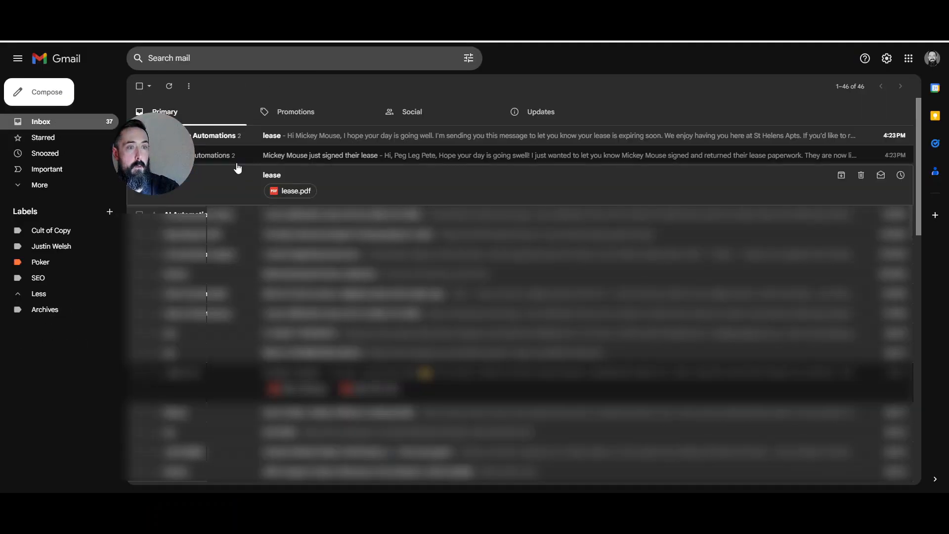
{"action": "left_click", "coordinate": [294, 141]}
{"action": "scroll", "coordinate": [470, 287], "scroll_direction": "down", "scroll_amount": 1}
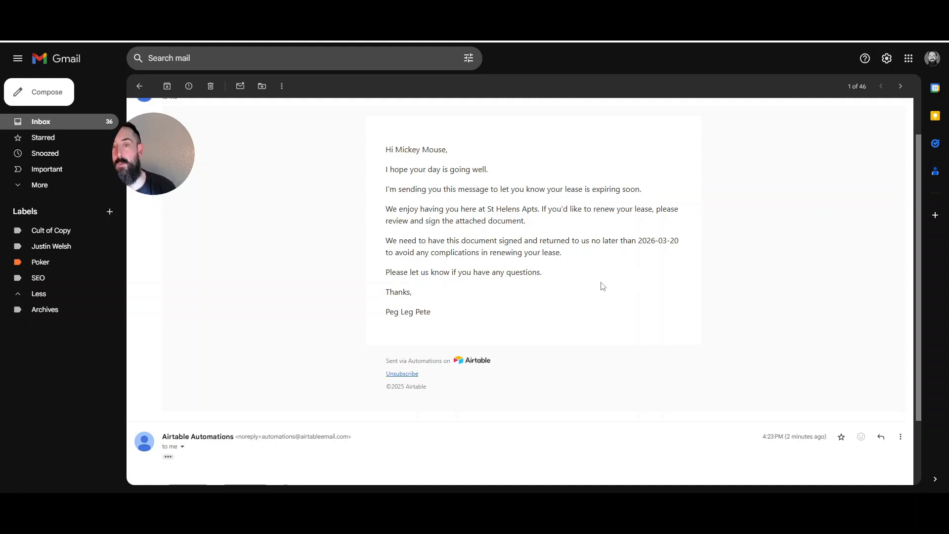
{"action": "left_click_drag", "start_coordinate": [638, 240], "coordinate": [685, 242]}
{"action": "left_click", "coordinate": [661, 241]}
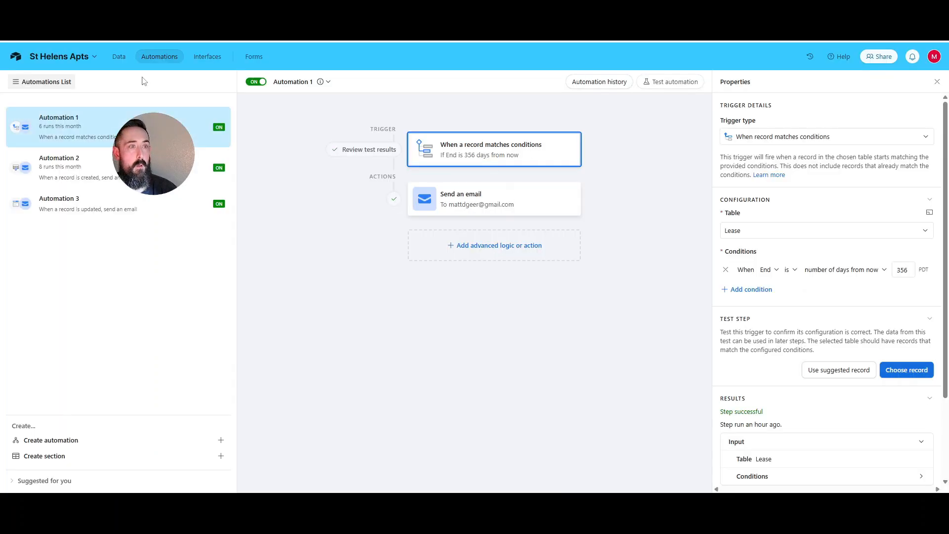
Step: Check the Lease table's data in Airtable against the deadline in the Gmail lease-expiry email
{"action": "left_click", "coordinate": [119, 56]}
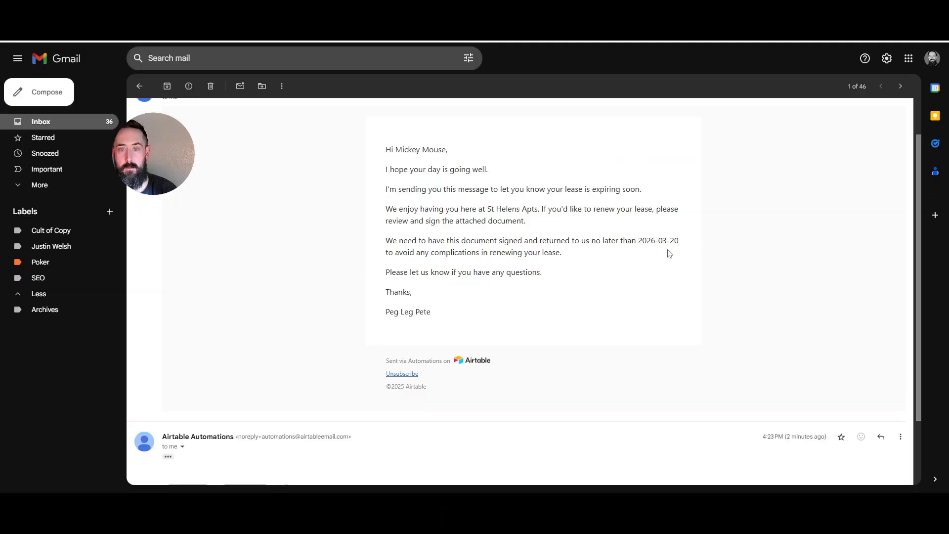
{"action": "left_click_drag", "start_coordinate": [659, 241], "coordinate": [682, 246]}
{"action": "left_click", "coordinate": [646, 244]}
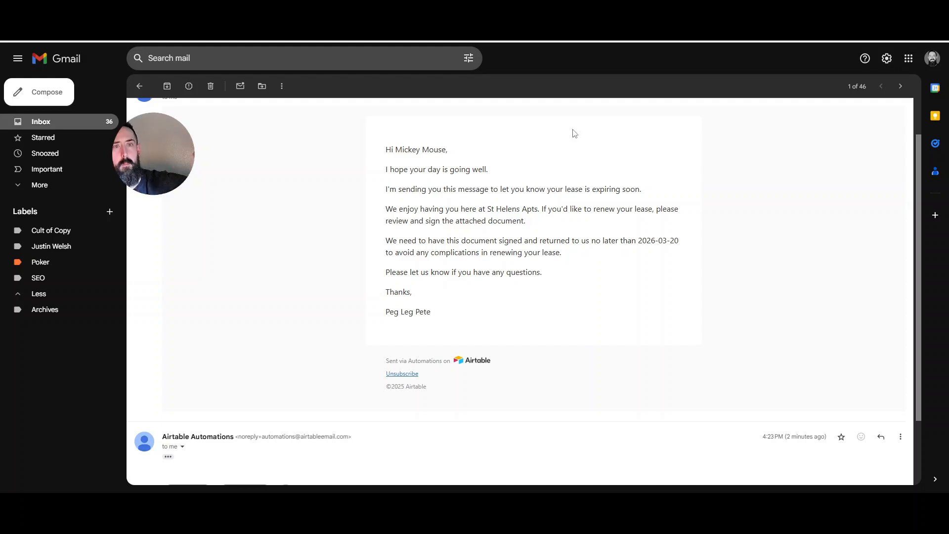
Step: Switch to n8n, open the Airtable node to review its parameters and return to the canvas
{"action": "left_click", "coordinate": [594, 14]}
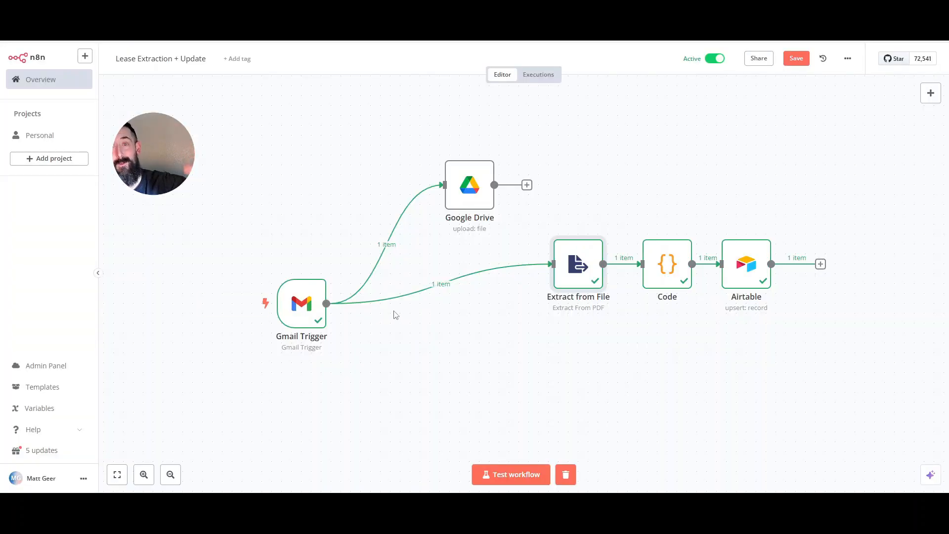
{"action": "left_click", "coordinate": [765, 227]}
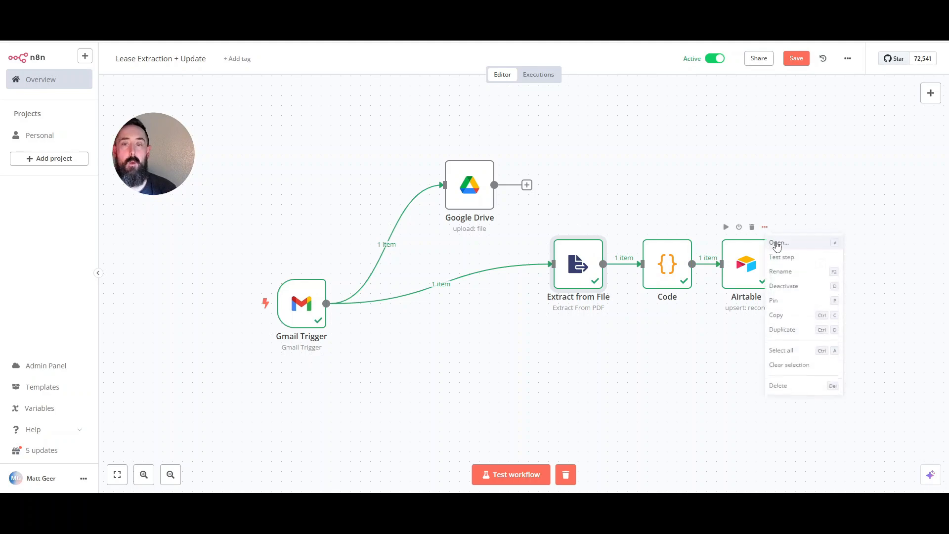
{"action": "left_click", "coordinate": [778, 245]}
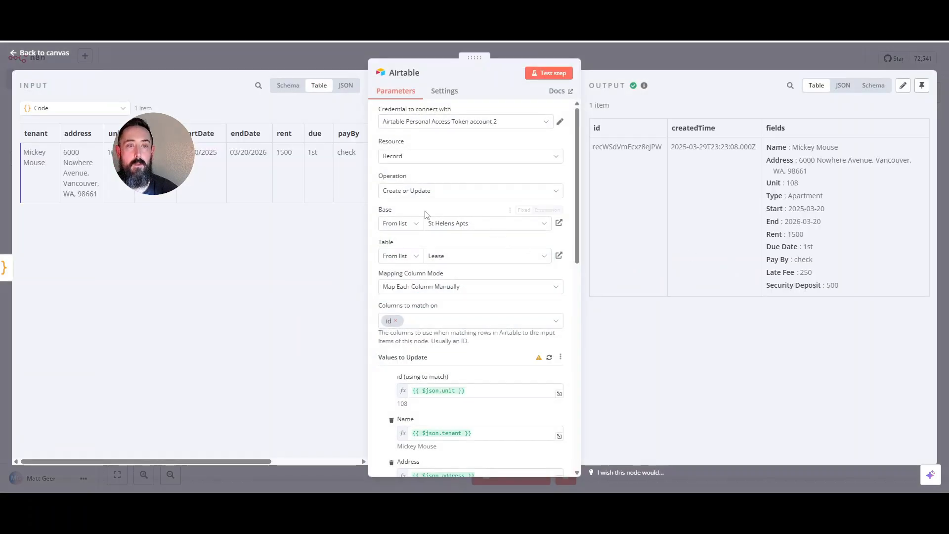
{"action": "left_click", "coordinate": [660, 53]}
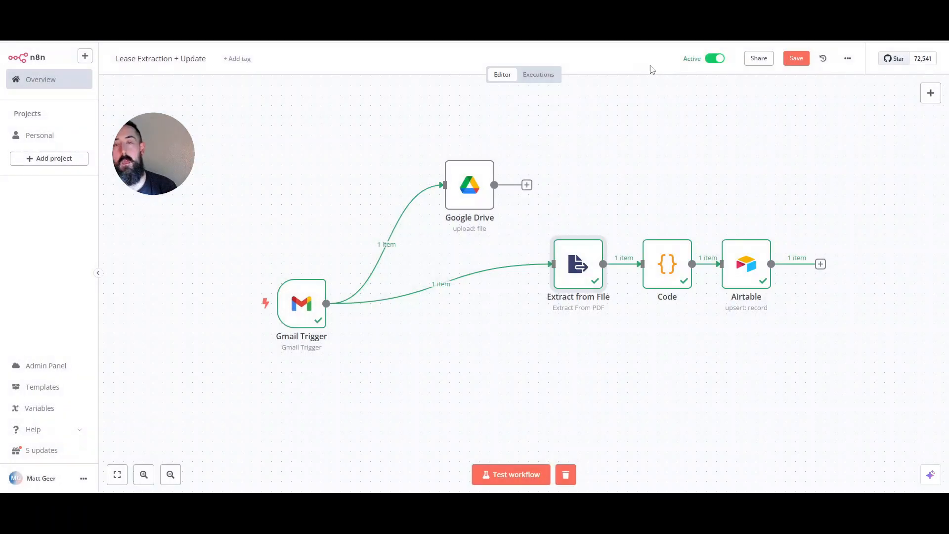
Step: Switch to Airtable, open Automation 3 and review the subject and message of its Send an email action
{"action": "left_click", "coordinate": [474, 11]}
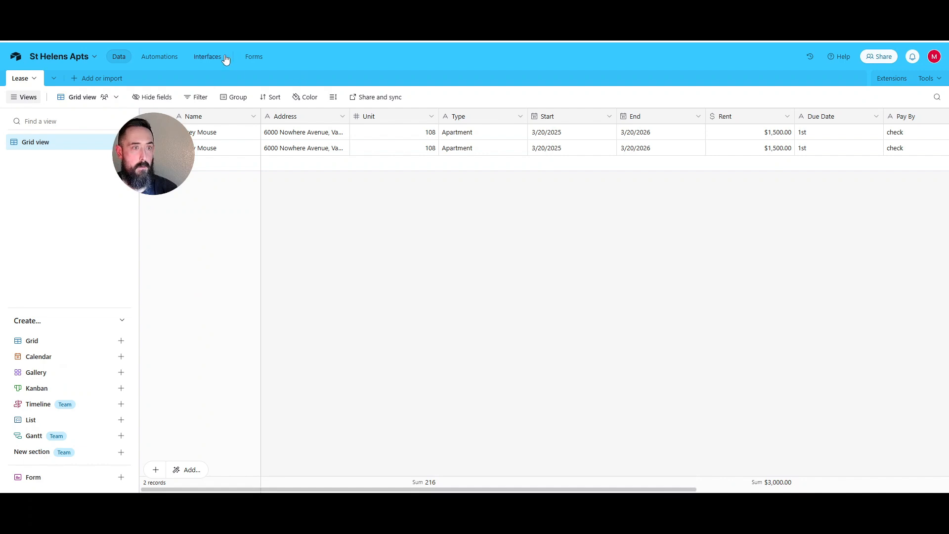
{"action": "left_click", "coordinate": [162, 58]}
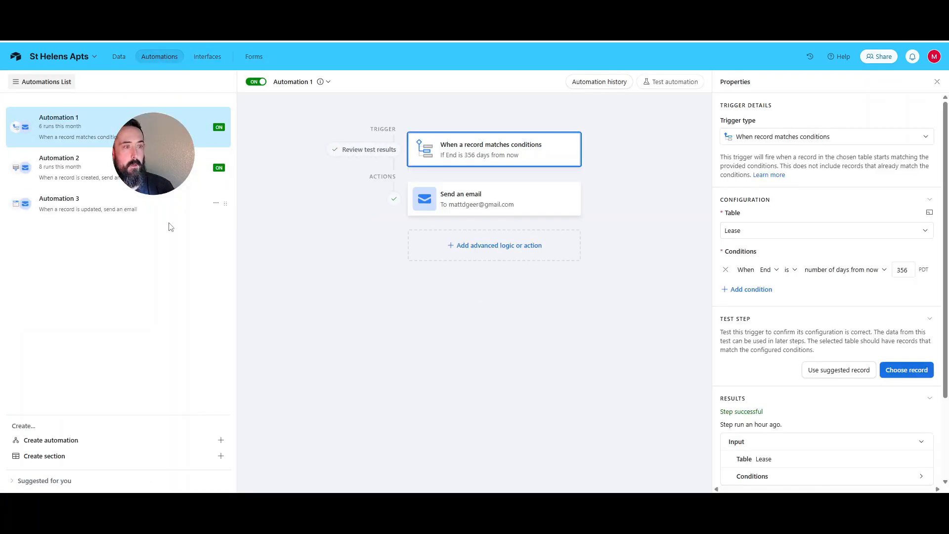
{"action": "left_click", "coordinate": [100, 217]}
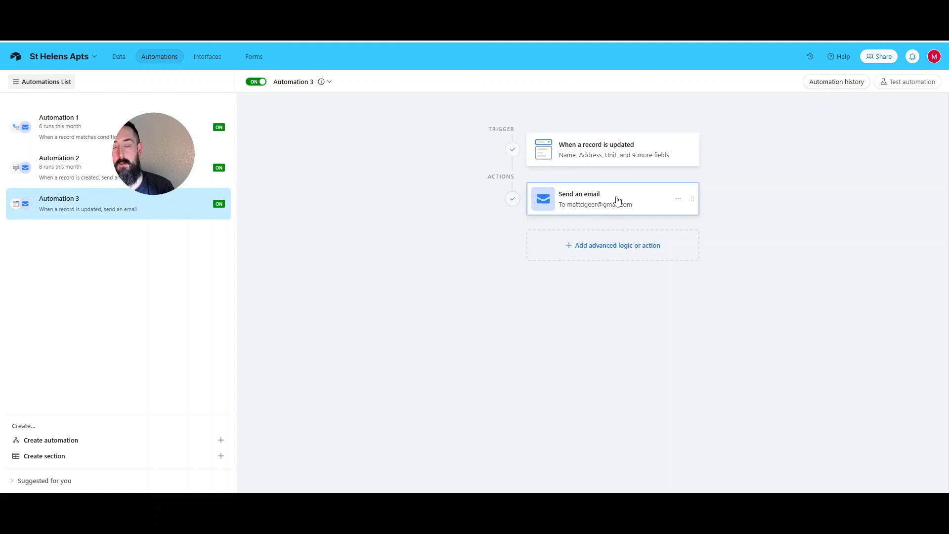
{"action": "left_click", "coordinate": [637, 201]}
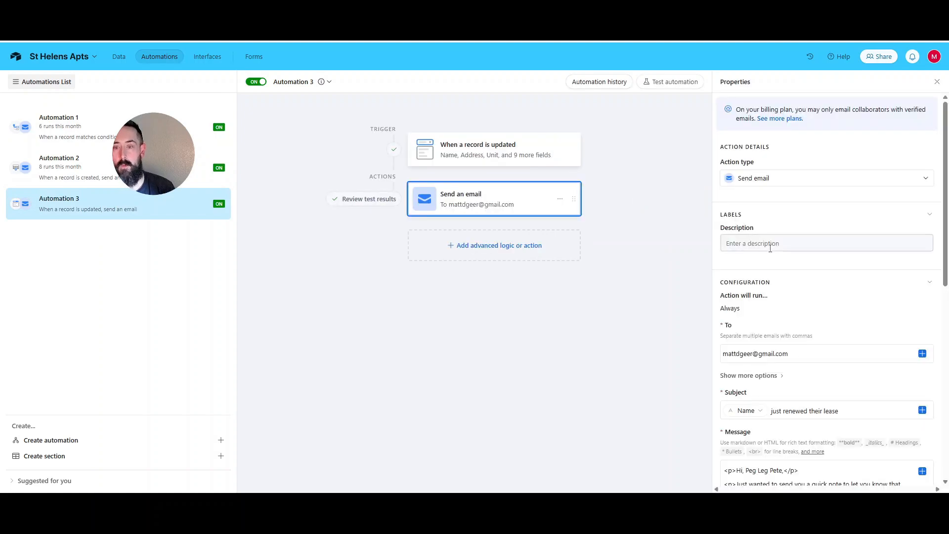
{"action": "scroll", "coordinate": [794, 335], "scroll_direction": "down", "scroll_amount": 5}
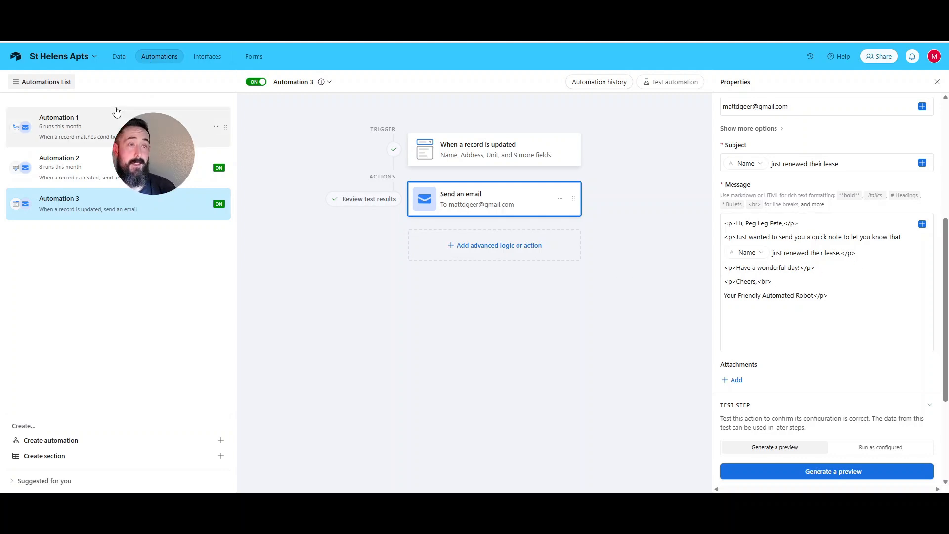
Step: Leave Automation 3 and go back to the Lease table's data in Grid view
{"action": "left_click", "coordinate": [67, 57]}
{"action": "left_click", "coordinate": [344, 245]}
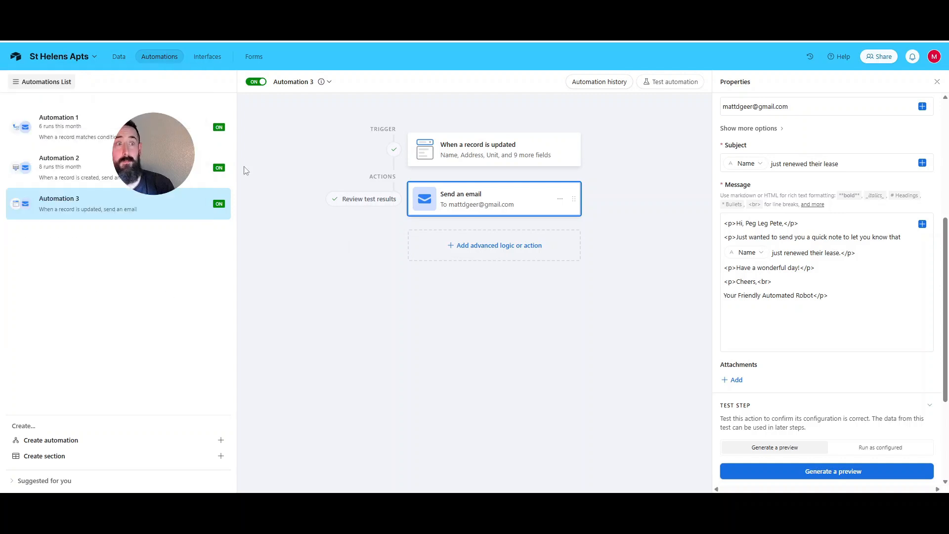
{"action": "left_click", "coordinate": [134, 61]}
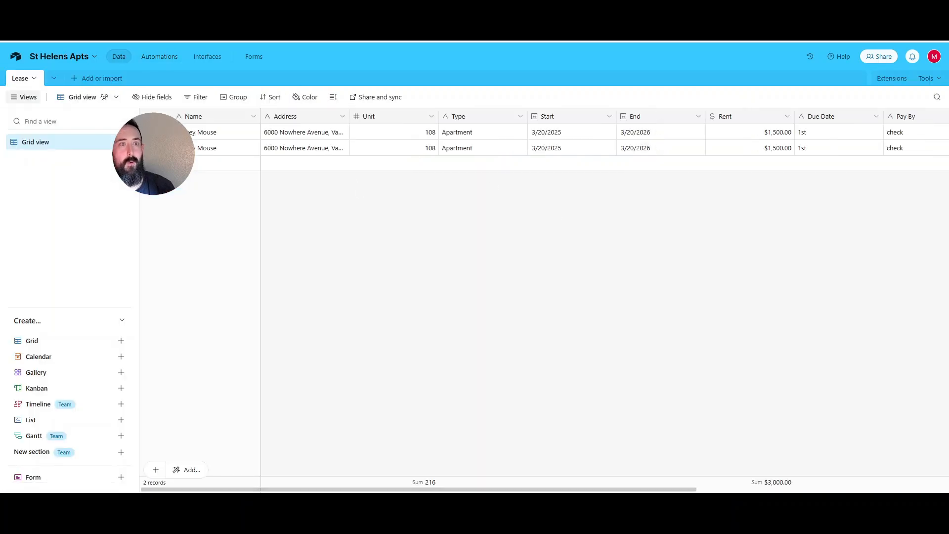